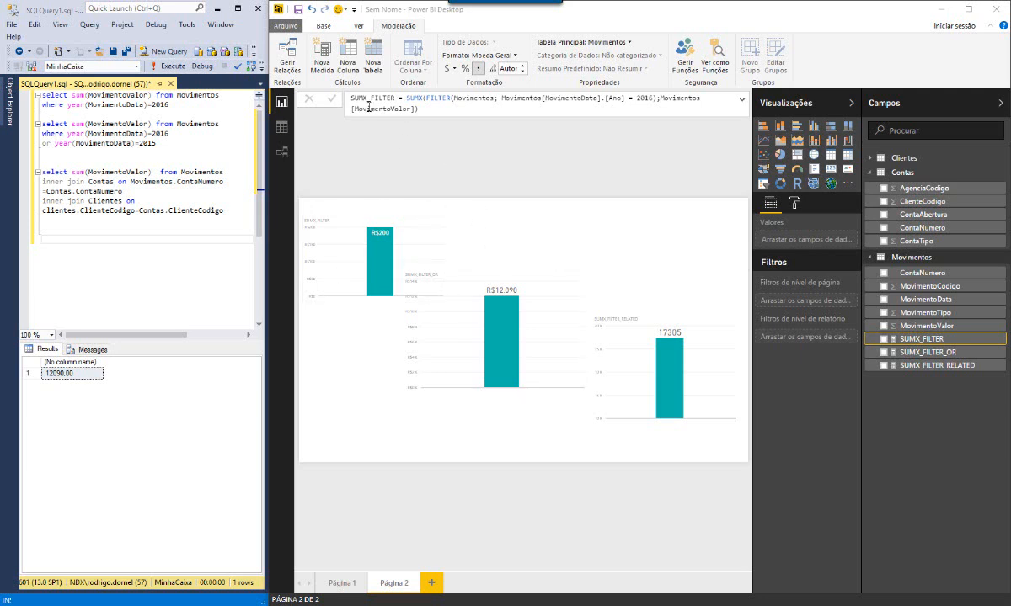
Step: Examine the SUMX_FILTER measure's formula, focusing on its name, the SUMX function and the MovimentoValor column
{"action": "left_click_drag", "start_coordinate": [395, 99], "coordinate": [340, 101]}
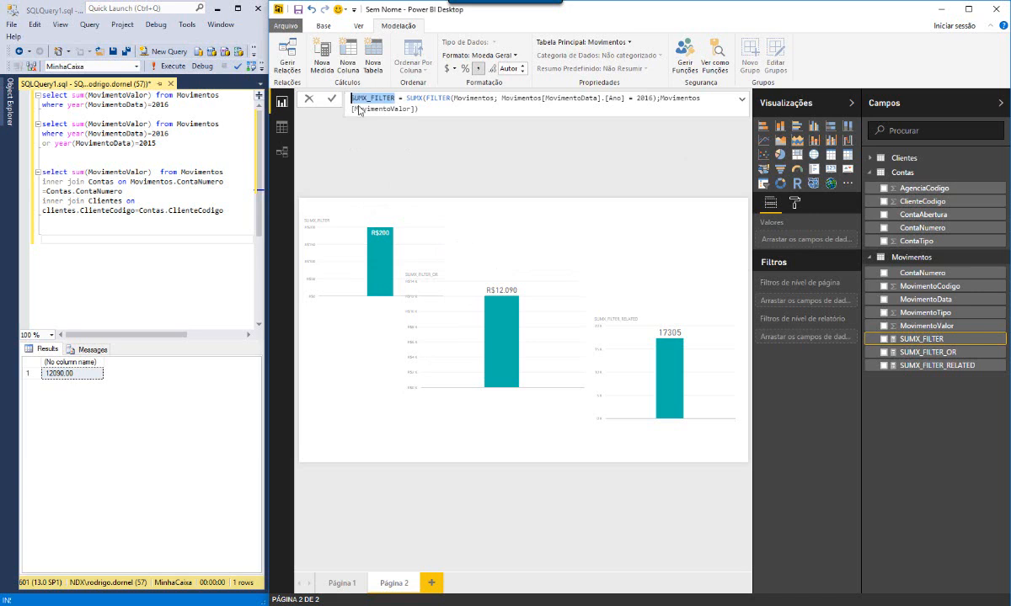
{"action": "double_click", "coordinate": [413, 98]}
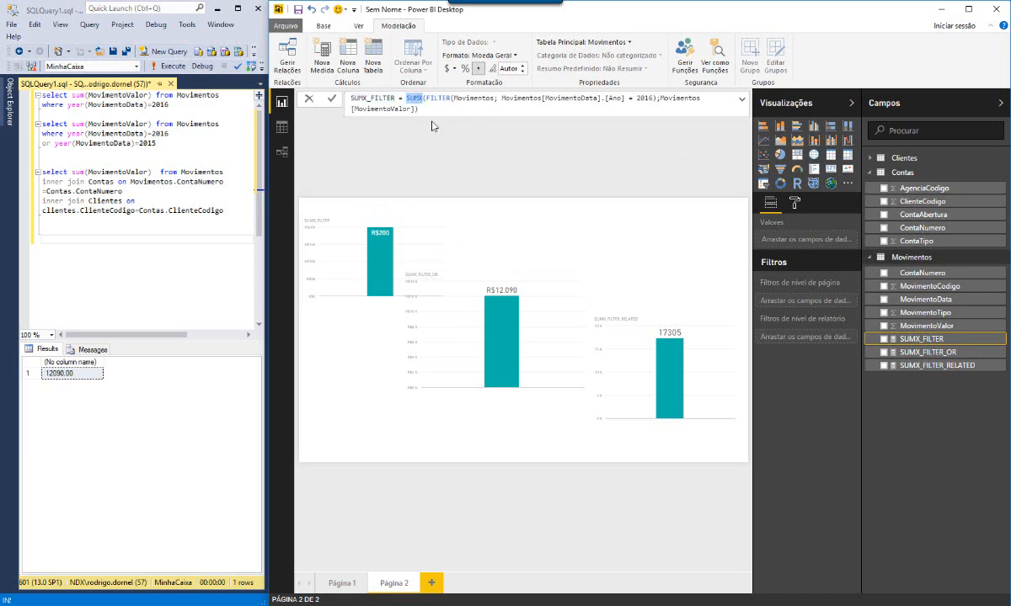
{"action": "double_click", "coordinate": [376, 107]}
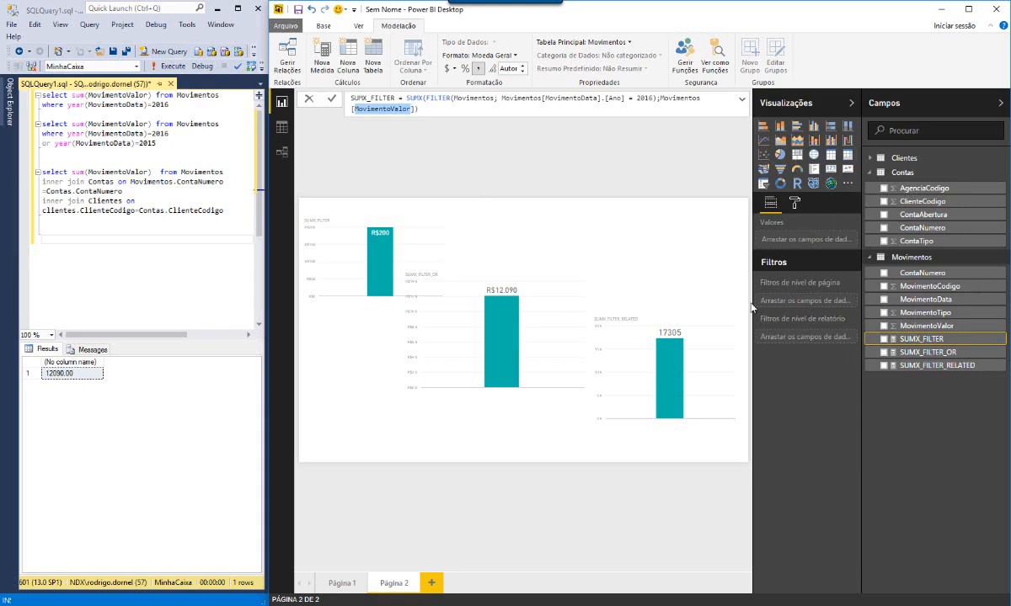
{"action": "key", "text": "Return"}
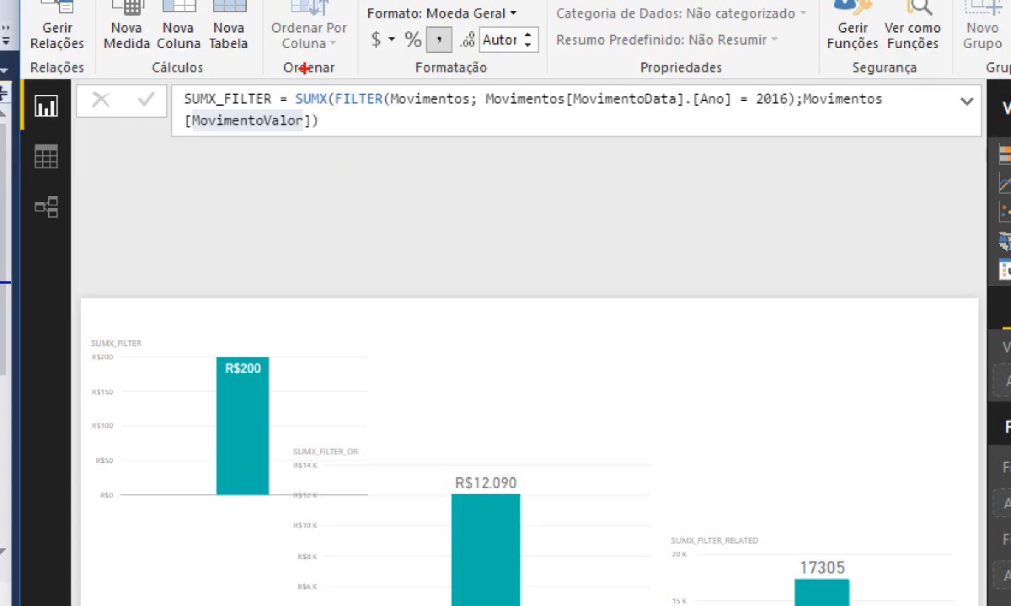
{"action": "mouse_move", "coordinate": [300, 81]}
{"action": "left_mouse_down"}
{"action": "mouse_move", "coordinate": [299, 114]}
{"action": "mouse_move", "coordinate": [285, 72]}
{"action": "left_mouse_up"}
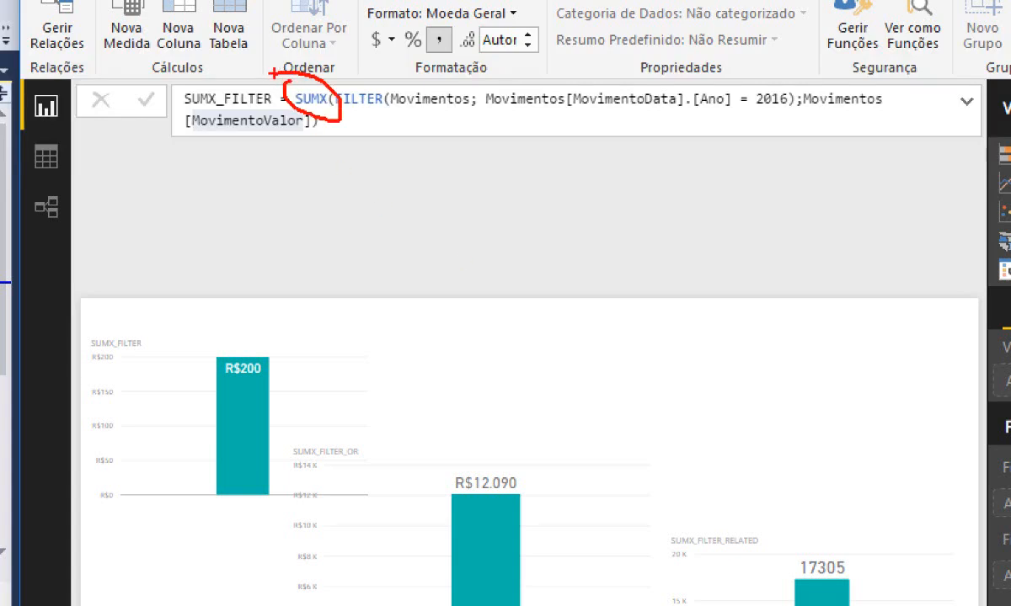
{"action": "mouse_move", "coordinate": [347, 75]}
{"action": "left_mouse_down"}
{"action": "mouse_move", "coordinate": [291, 69]}
{"action": "mouse_move", "coordinate": [357, 127]}
{"action": "mouse_move", "coordinate": [299, 63]}
{"action": "left_mouse_up"}
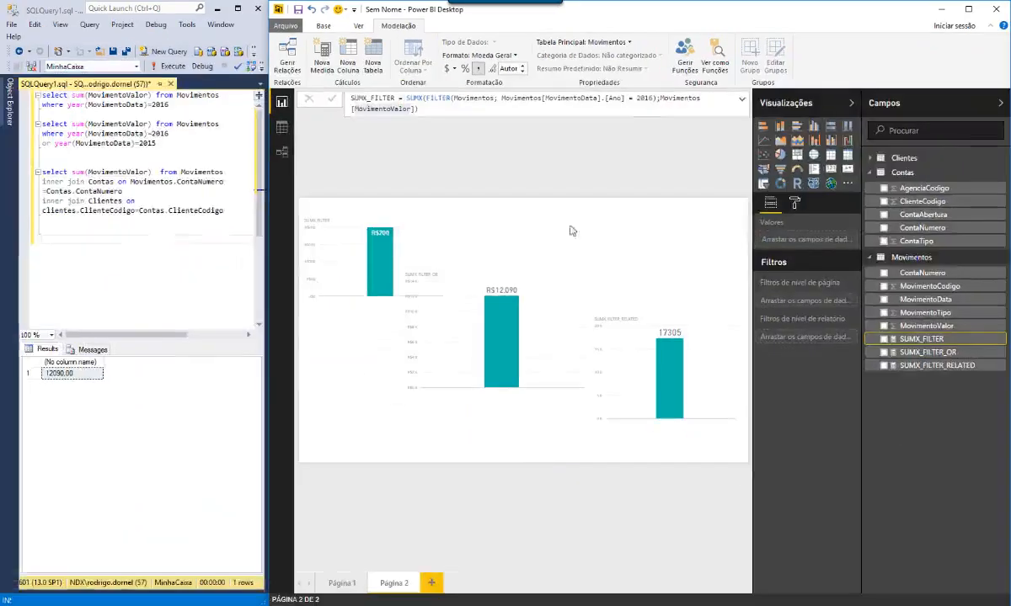
Step: Examine the two arguments of SUMX in the SUMX_FILTER formula: the FILTER expression and Movimentos[MovimentoValor]
{"action": "double_click", "coordinate": [352, 98]}
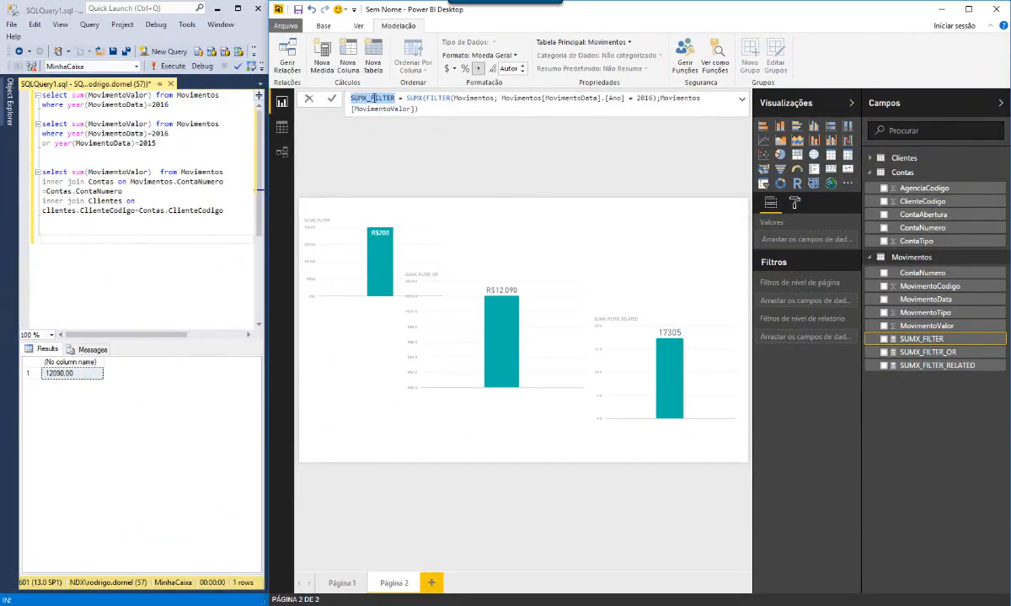
{"action": "left_click", "coordinate": [472, 121]}
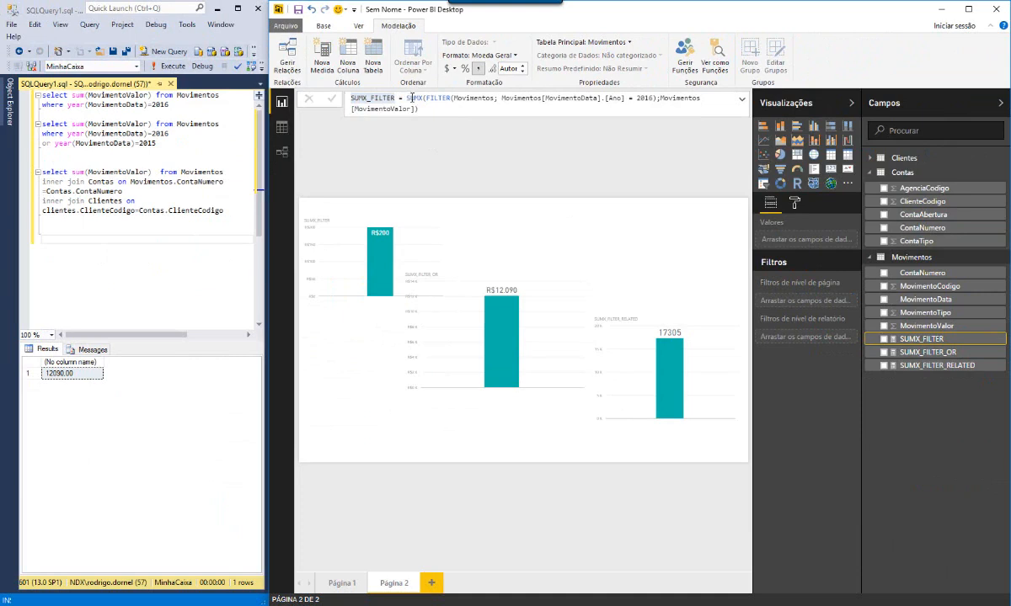
{"action": "left_click_drag", "start_coordinate": [407, 98], "coordinate": [423, 99]}
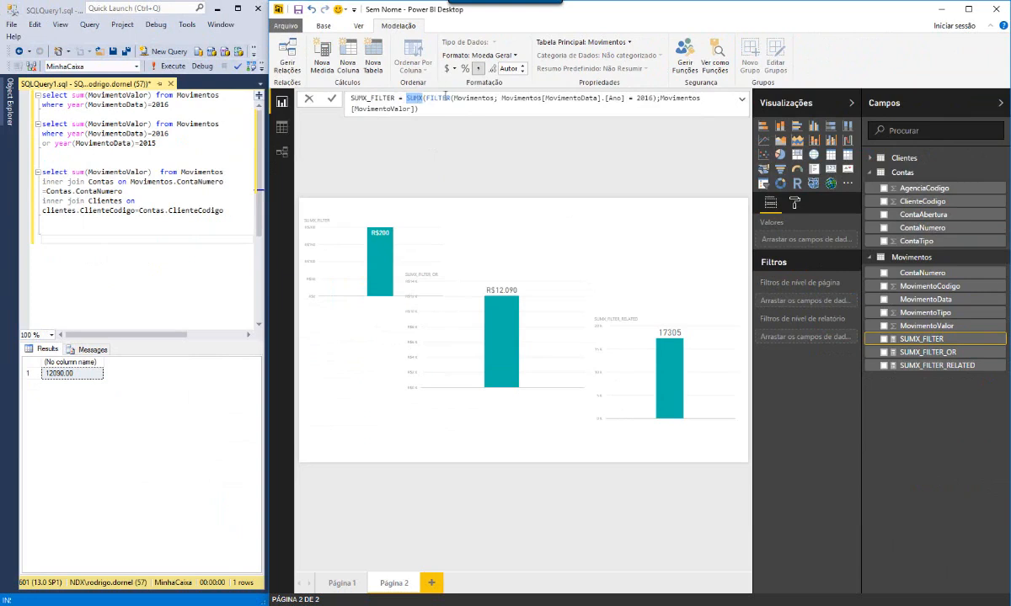
{"action": "left_click_drag", "start_coordinate": [655, 99], "coordinate": [427, 105]}
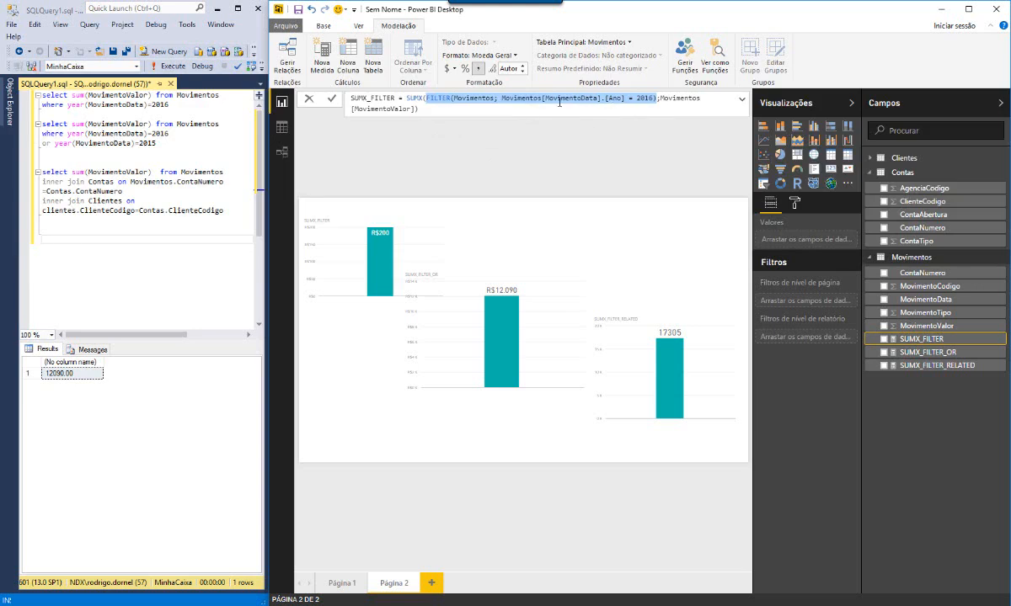
{"action": "left_click", "coordinate": [661, 99]}
{"action": "left_click_drag", "start_coordinate": [660, 98], "coordinate": [435, 112]}
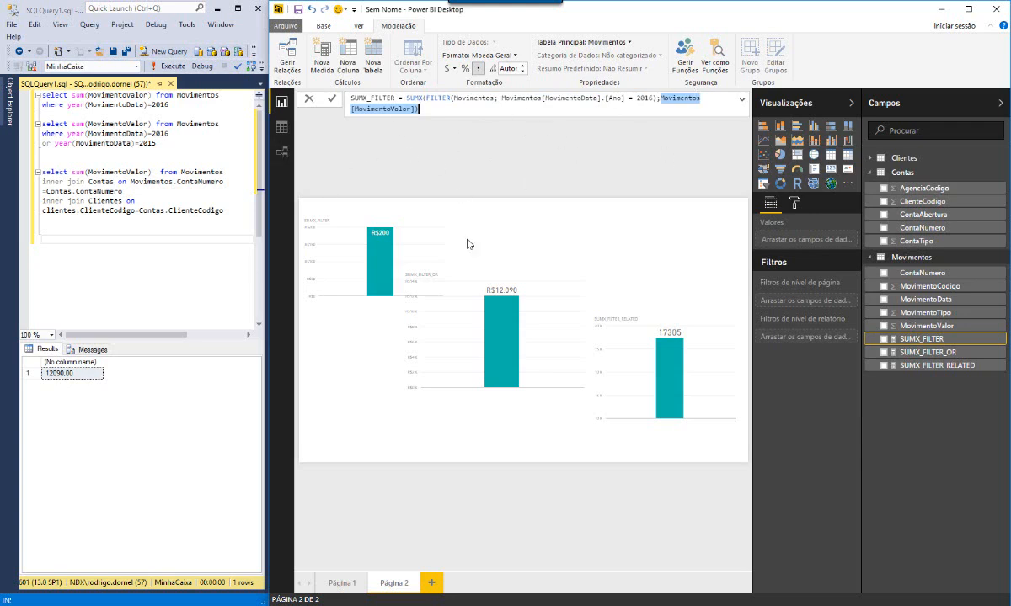
Step: Examine the FILTER function's Movimentos table argument and its condition Movimentos[MovimentoData].[Ano] = 2016
{"action": "left_click_drag", "start_coordinate": [453, 98], "coordinate": [496, 99]}
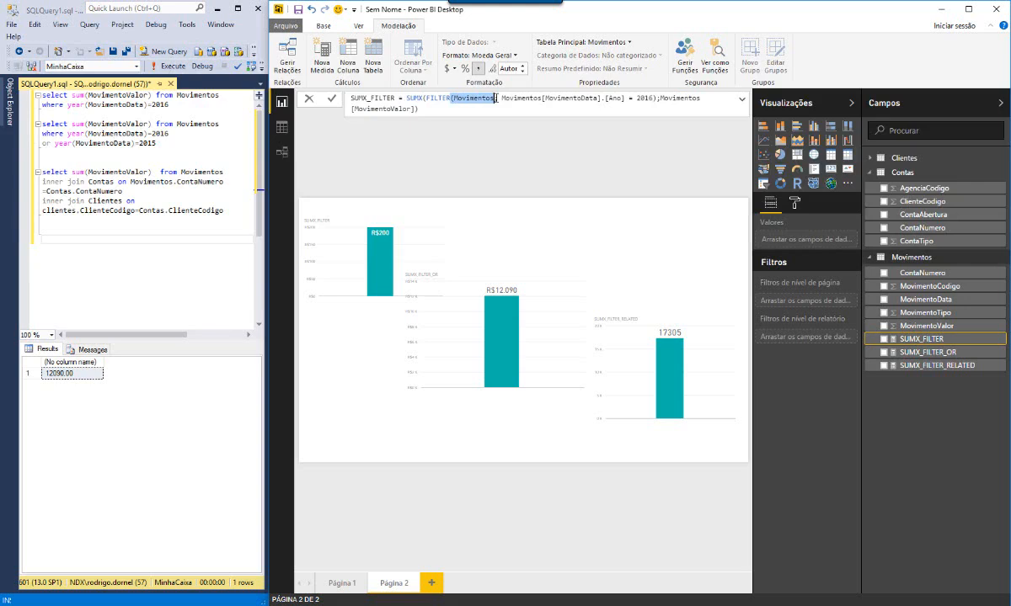
{"action": "double_click", "coordinate": [434, 99]}
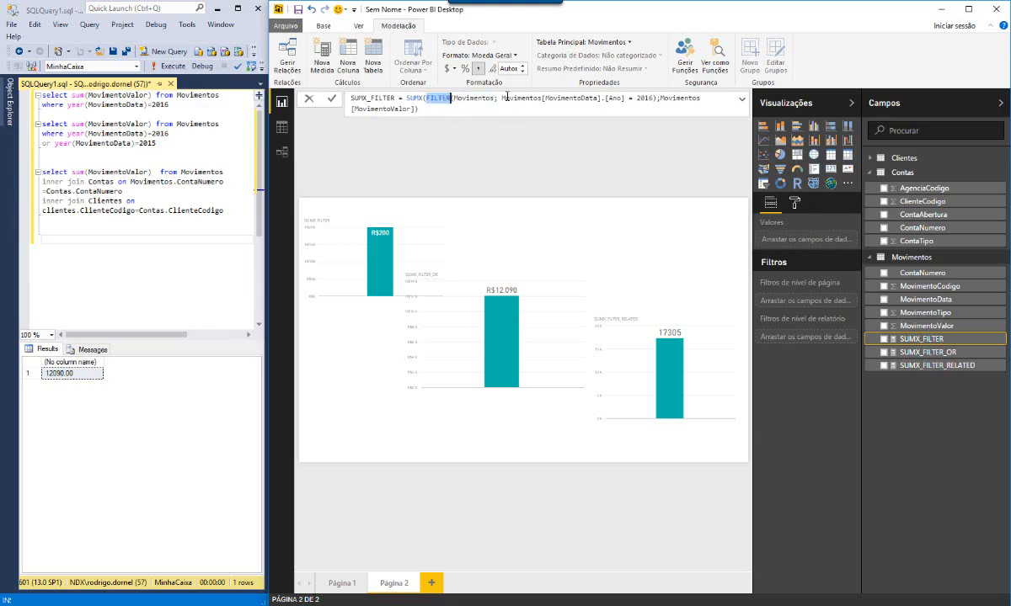
{"action": "left_click_drag", "start_coordinate": [502, 98], "coordinate": [651, 99]}
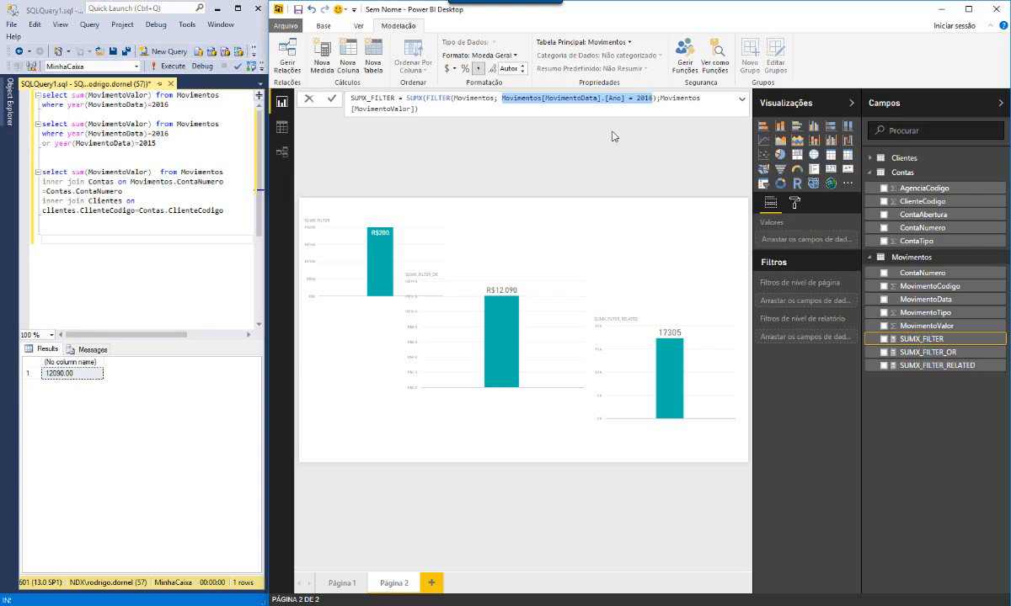
{"action": "left_click_drag", "start_coordinate": [426, 99], "coordinate": [458, 105]}
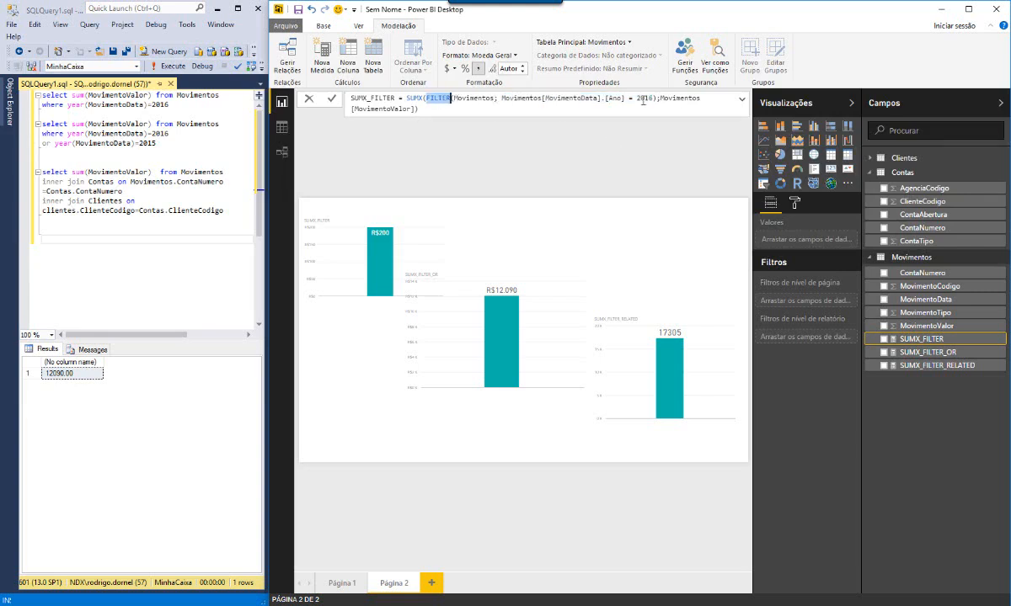
{"action": "left_click_drag", "start_coordinate": [503, 98], "coordinate": [655, 99]}
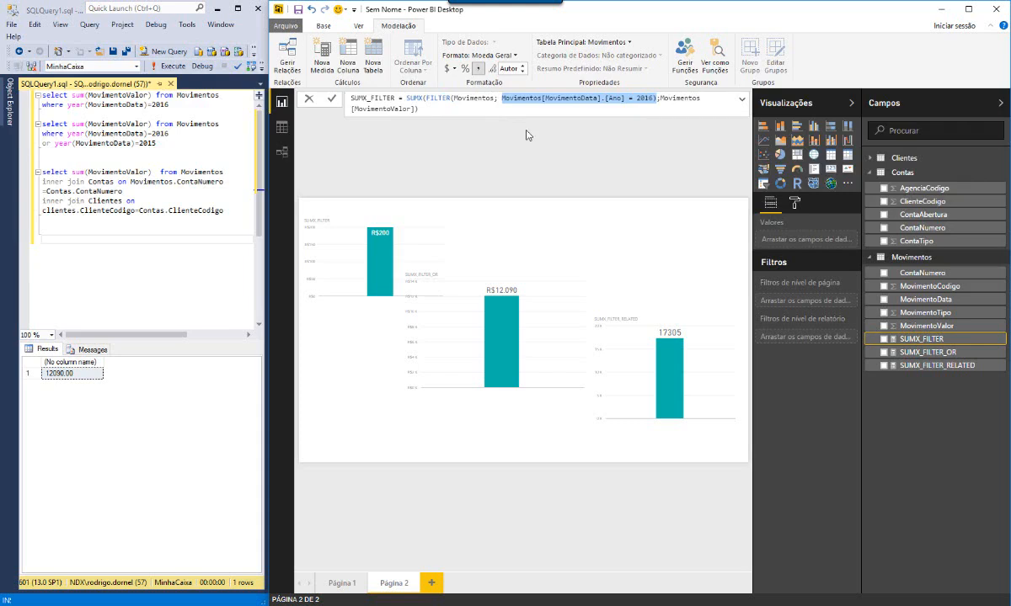
{"action": "double_click", "coordinate": [436, 99]}
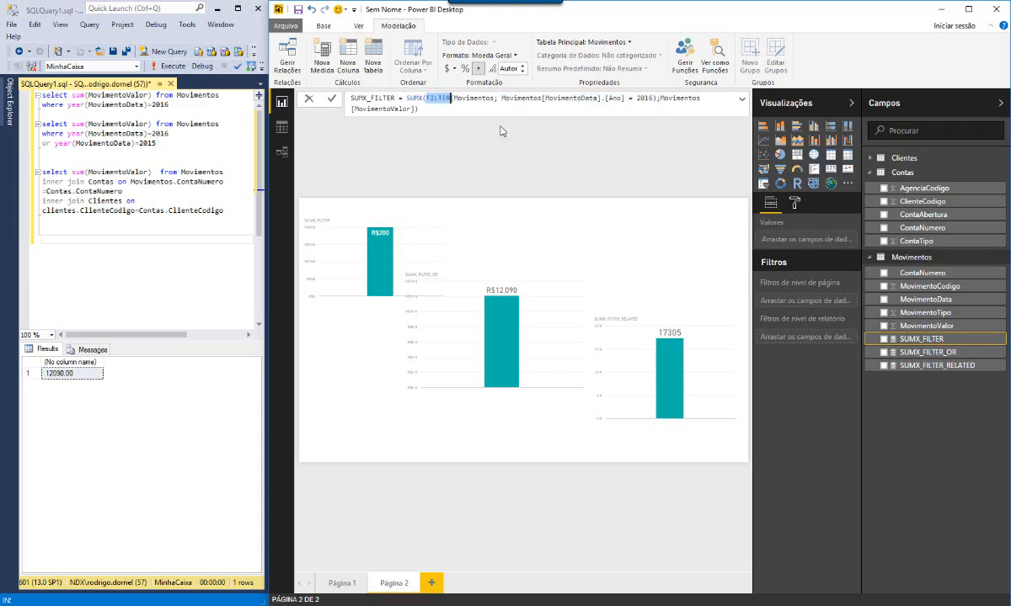
{"action": "left_click", "coordinate": [489, 112]}
Step: In SQL Server Management Studio, run only the query summing MovimentoValor from Movimentos for year 2016 and review its parts
{"action": "left_click_drag", "start_coordinate": [175, 107], "coordinate": [40, 94]}
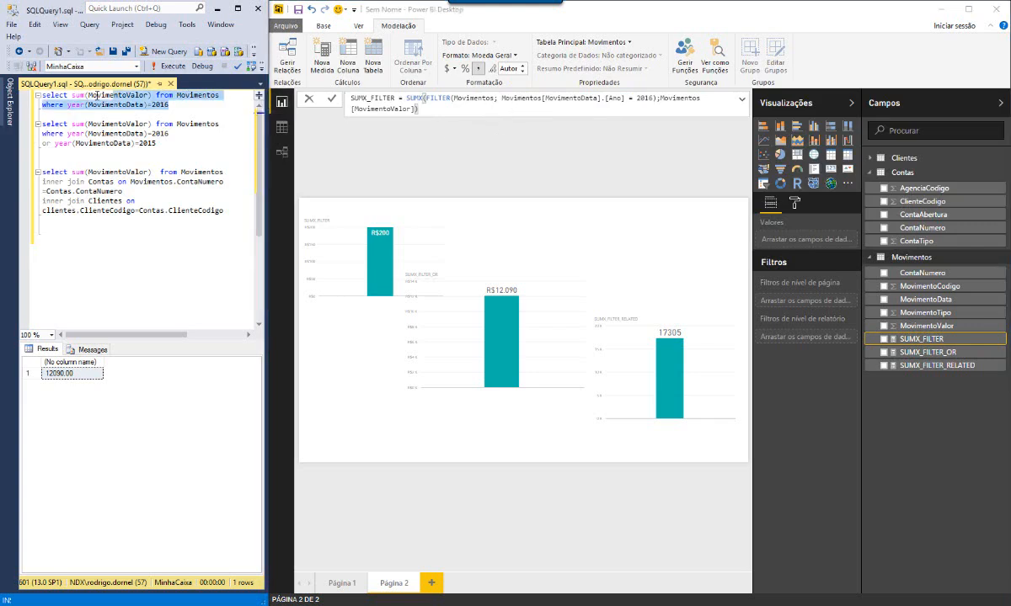
{"action": "left_click", "coordinate": [170, 67]}
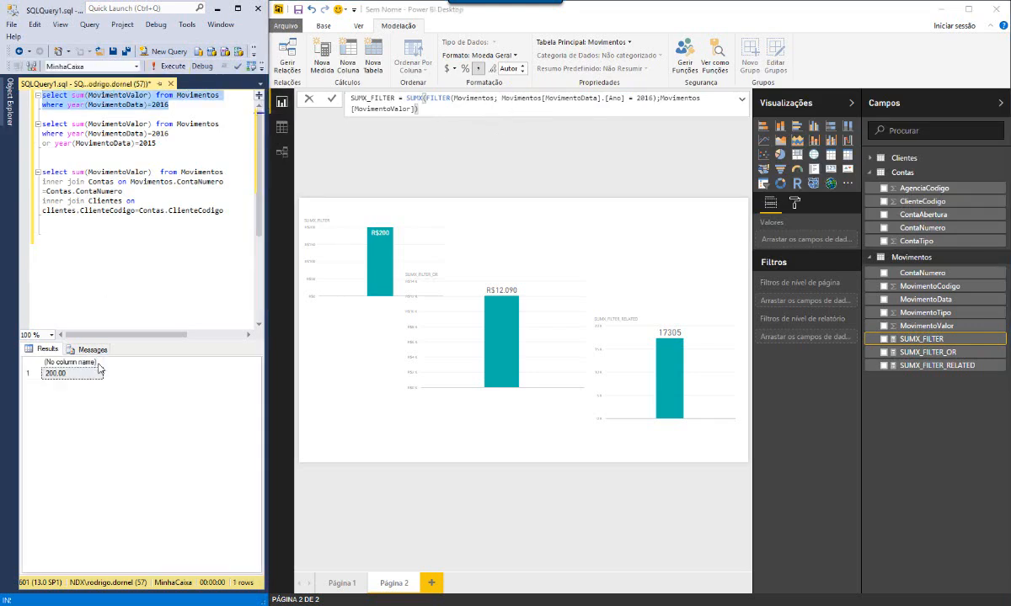
{"action": "left_click", "coordinate": [65, 98]}
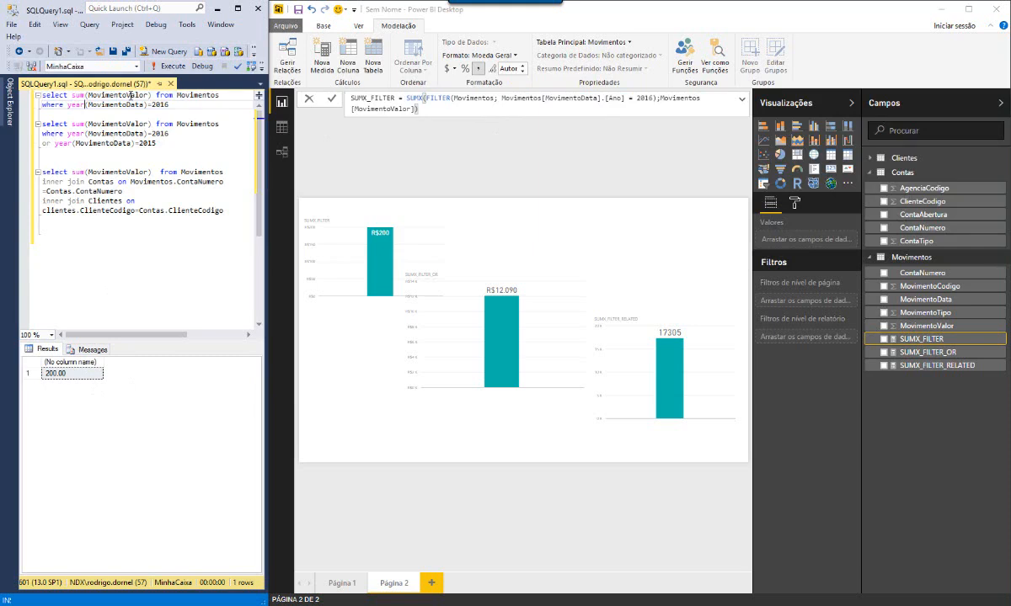
{"action": "double_click", "coordinate": [122, 96]}
{"action": "double_click", "coordinate": [195, 95]}
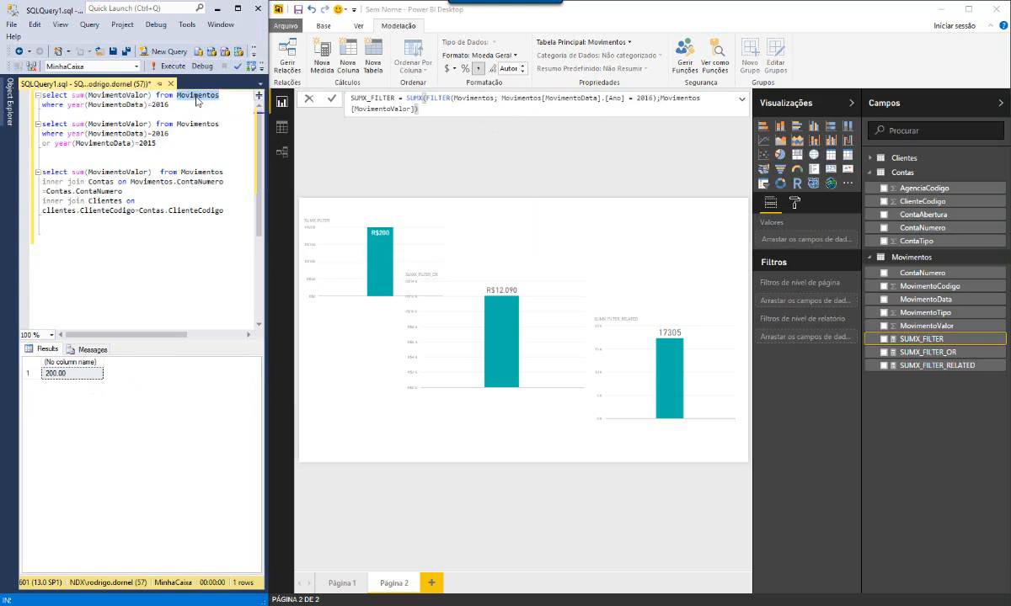
{"action": "left_click", "coordinate": [172, 105]}
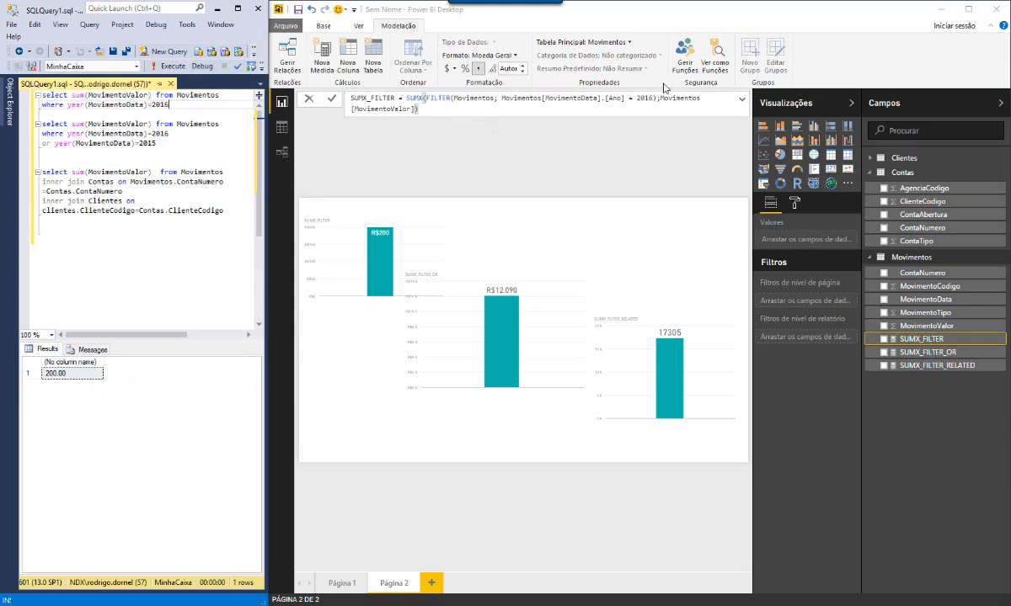
Step: Switch to Power BI Desktop, review the measure's FILTER expression and enlarge the SUMX_FILTER column chart
{"action": "left_click_drag", "start_coordinate": [426, 98], "coordinate": [637, 98]}
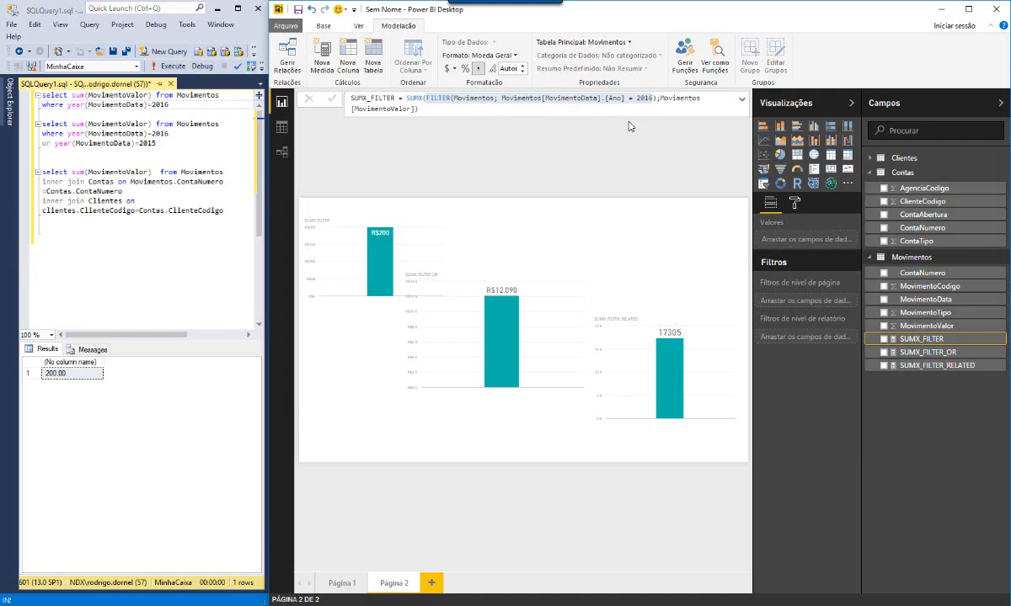
{"action": "left_click", "coordinate": [399, 225]}
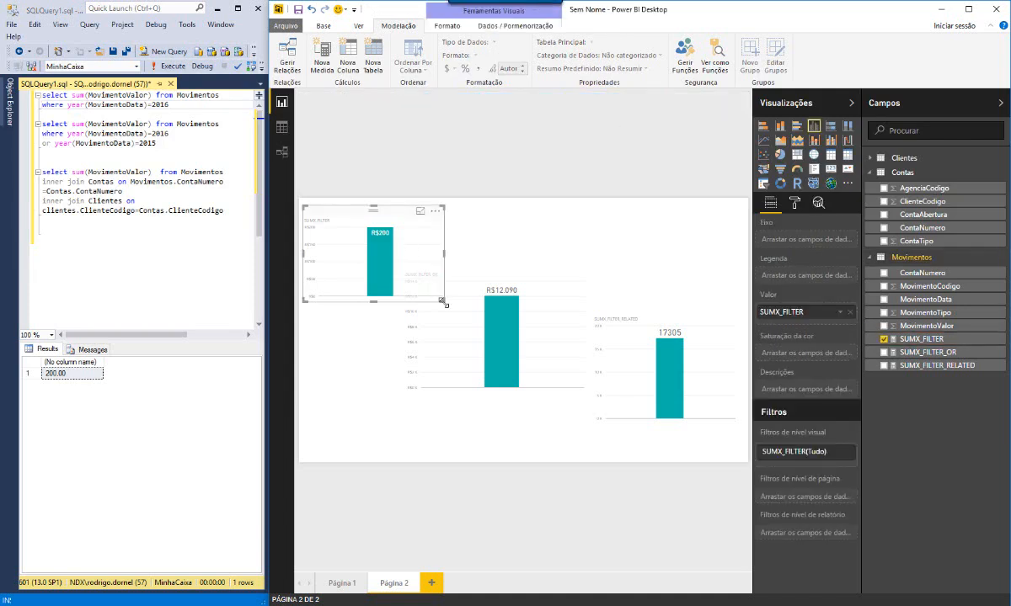
{"action": "left_click_drag", "start_coordinate": [442, 301], "coordinate": [453, 339]}
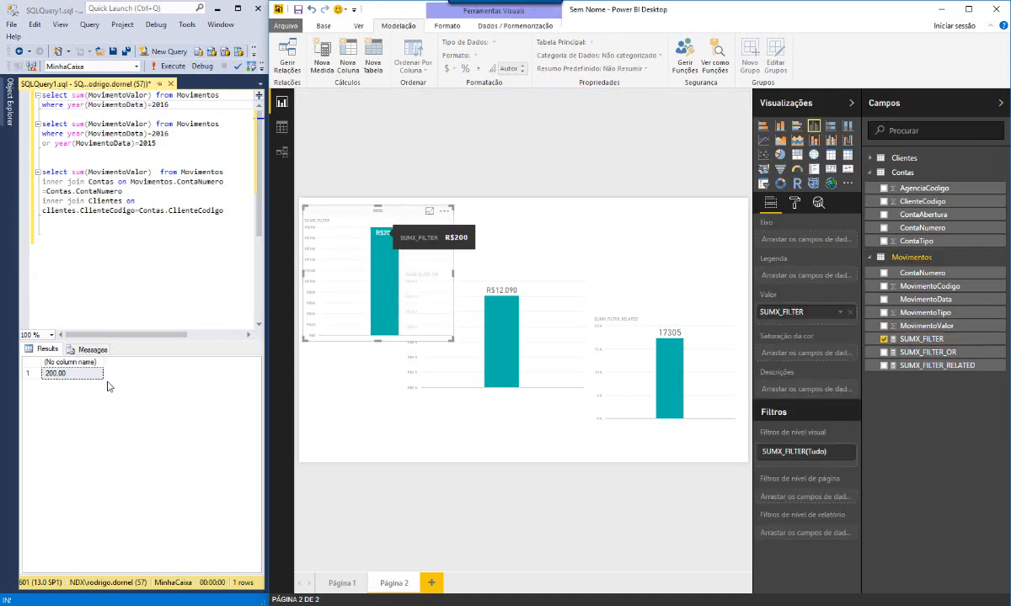
Step: Open the data label formatting options of the SUMX_FILTER chart
{"action": "left_click", "coordinate": [984, 338]}
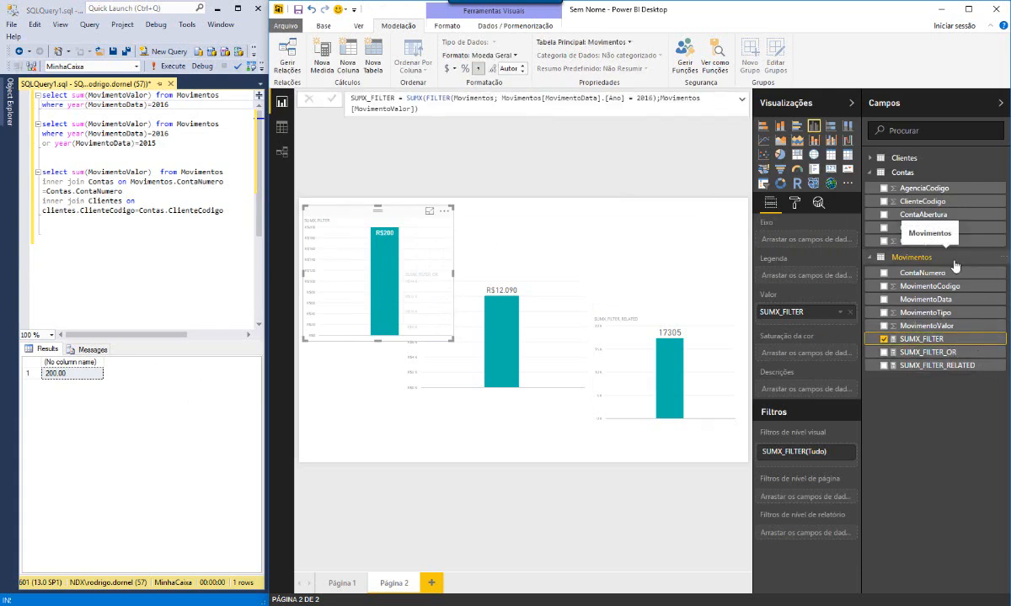
{"action": "left_click", "coordinate": [794, 203]}
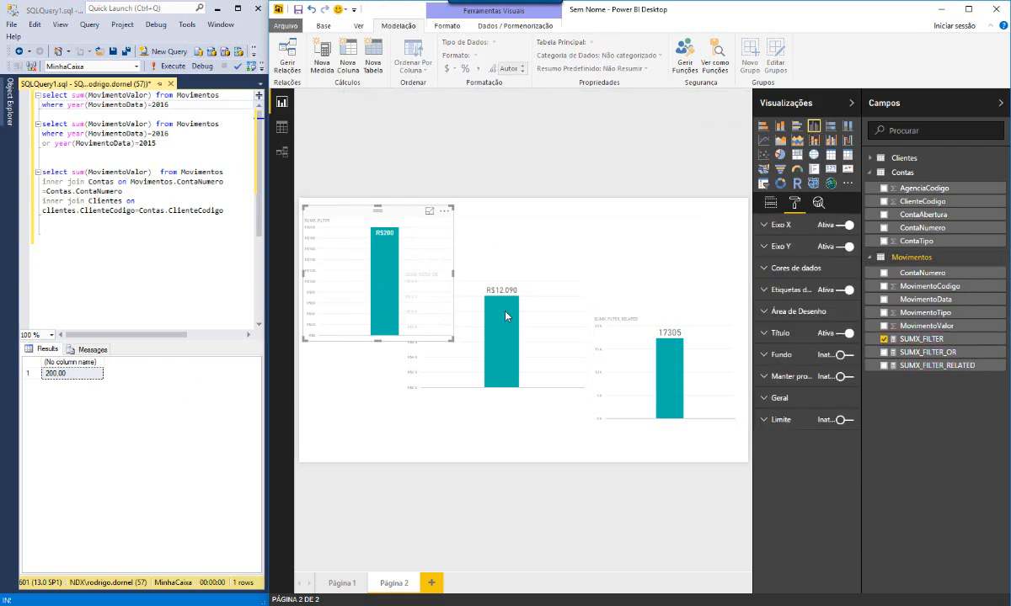
{"action": "left_click", "coordinate": [847, 290]}
{"action": "left_click", "coordinate": [765, 291]}
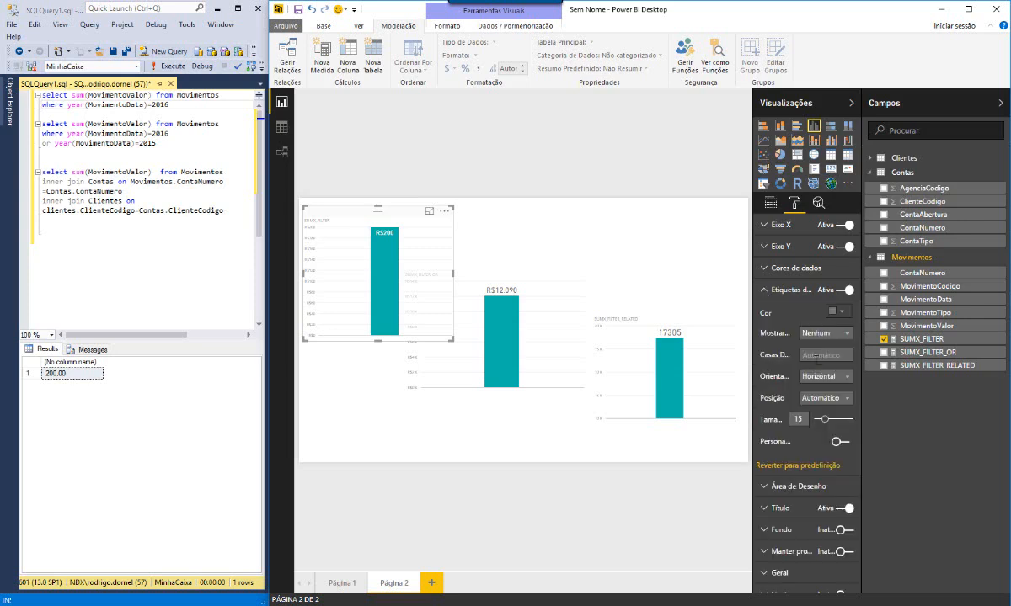
{"action": "left_click_drag", "start_coordinate": [823, 419], "coordinate": [823, 420]}
Step: Display the SUMX_FILTER measure's formula again and review its SUMX function and FILTER expression
{"action": "left_click", "coordinate": [935, 341]}
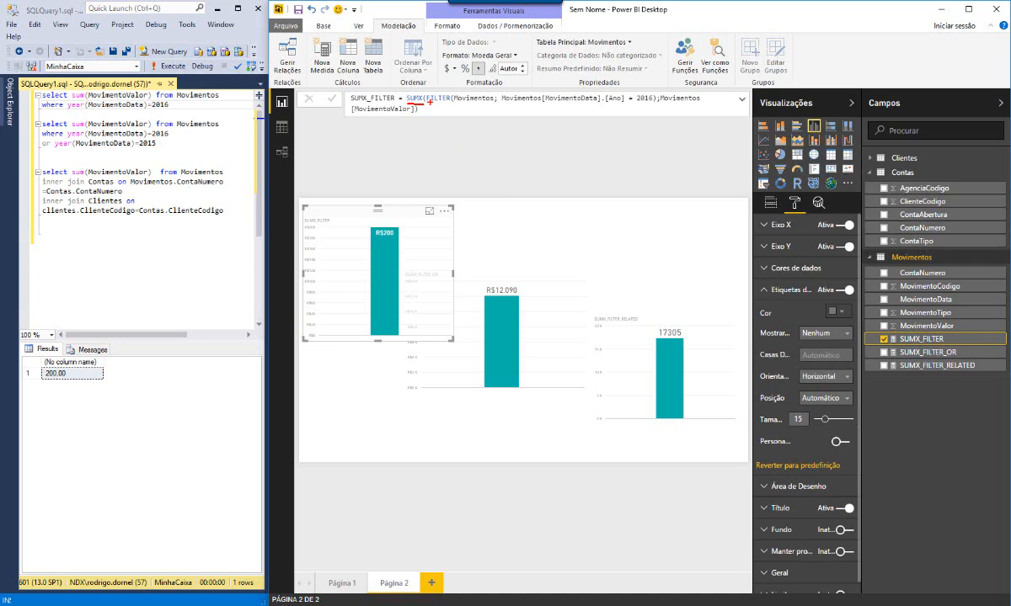
{"action": "left_click_drag", "start_coordinate": [425, 101], "coordinate": [650, 100]}
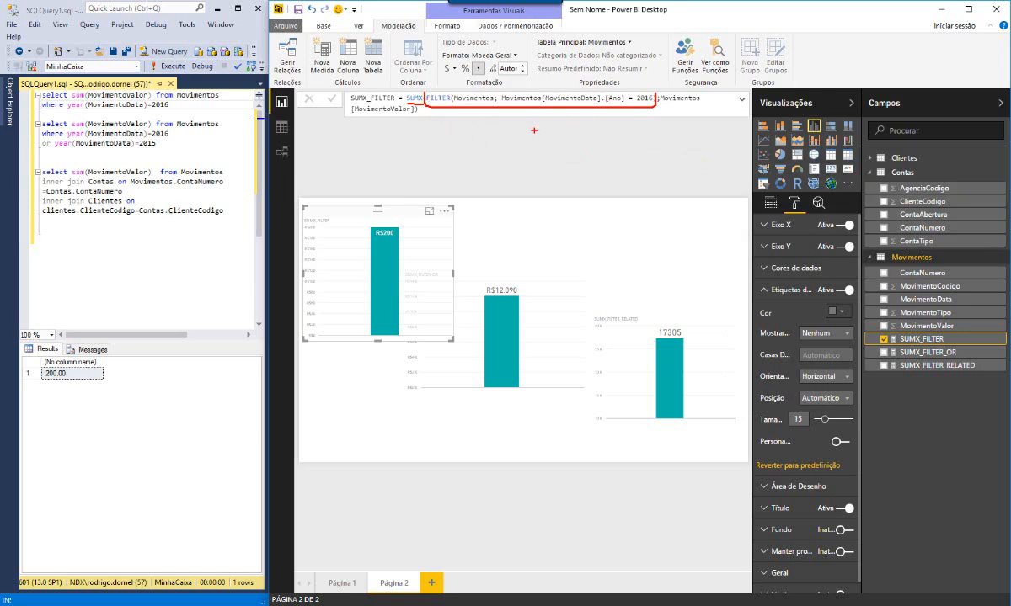
{"action": "key", "text": "Escape"}
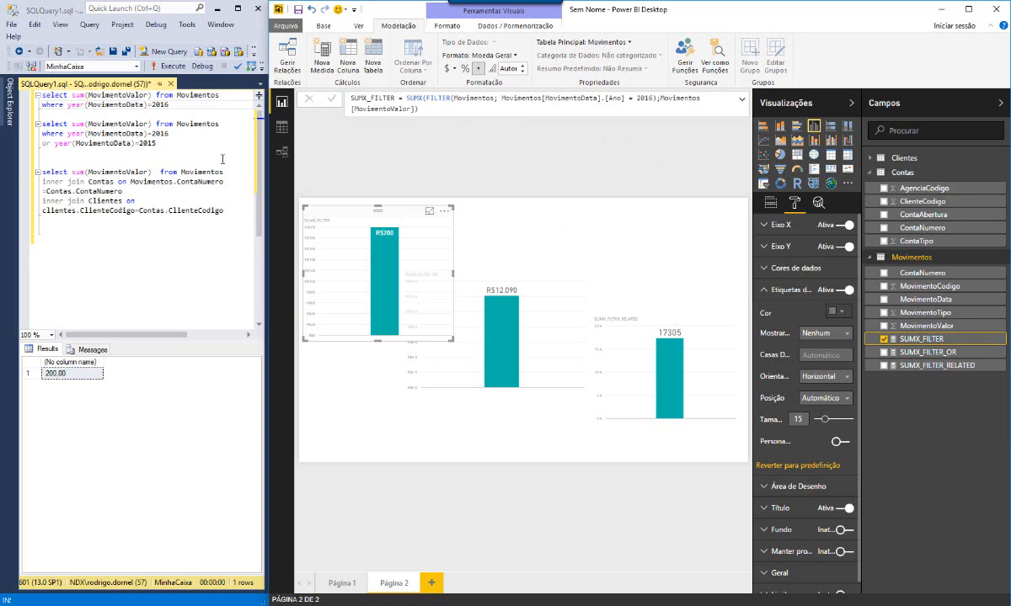
Step: In SQL Server Management Studio, run only the query summing MovimentoValor for year 2016 or 2015 and review its two year conditions
{"action": "left_click", "coordinate": [175, 145]}
{"action": "left_click_drag", "start_coordinate": [176, 145], "coordinate": [18, 118]}
{"action": "left_click", "coordinate": [168, 66]}
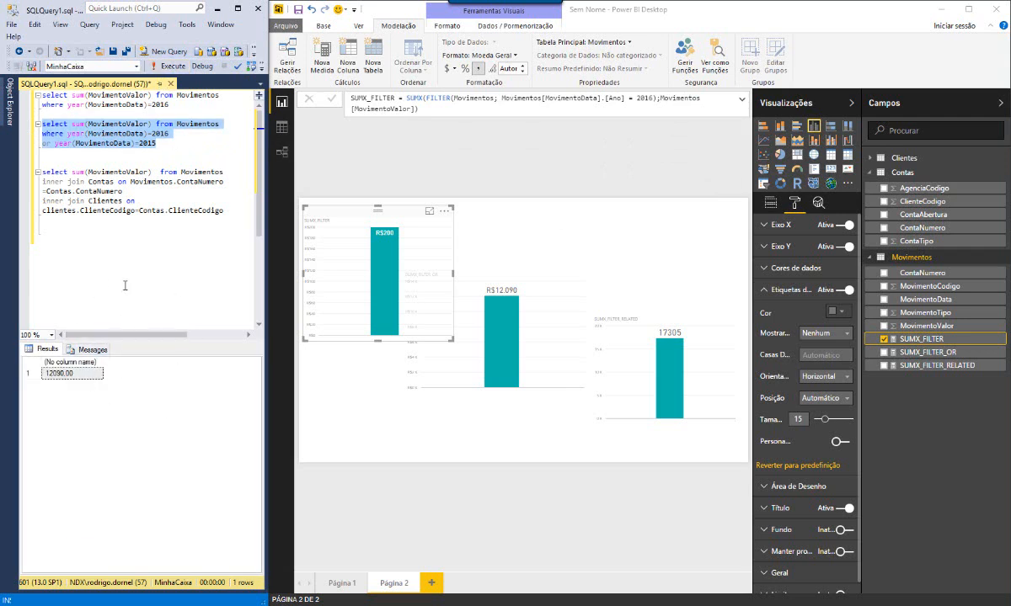
{"action": "left_click", "coordinate": [123, 134]}
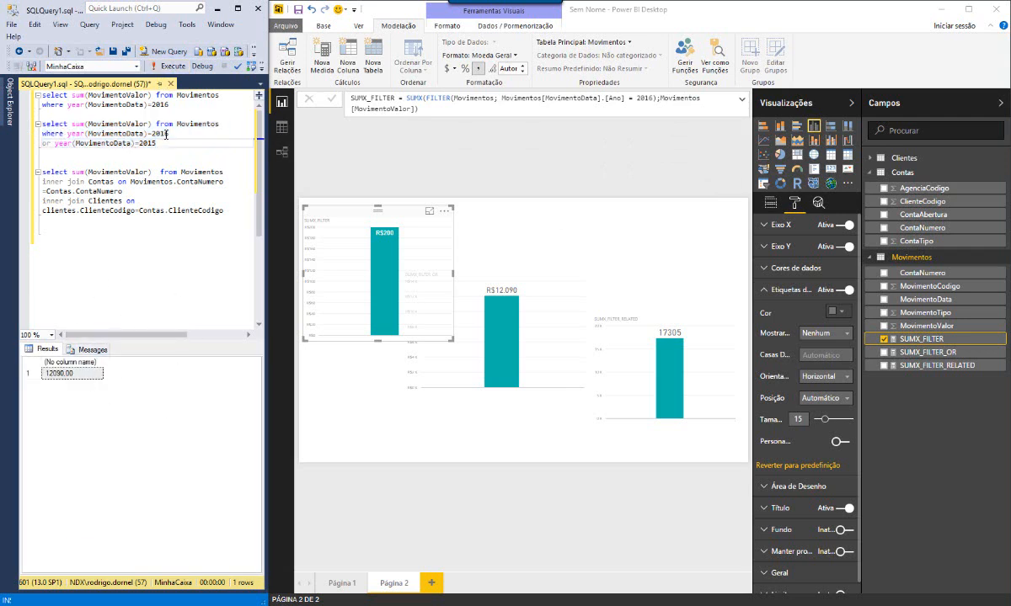
{"action": "double_click", "coordinate": [164, 134]}
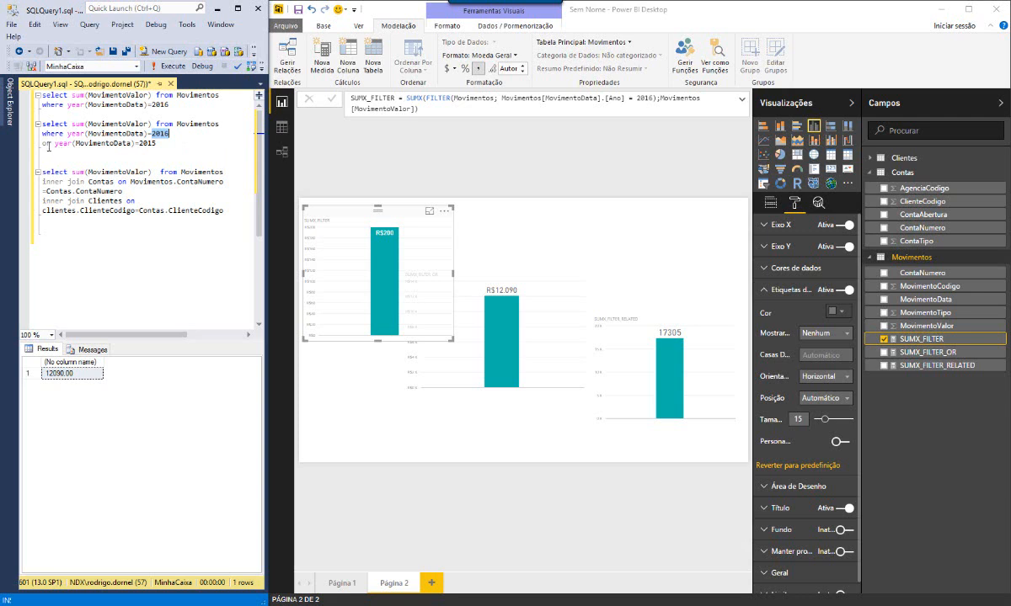
{"action": "double_click", "coordinate": [148, 144]}
Step: In Power BI Desktop, display the SUMX_FILTER_OR measure's formula and remove the SUMX_FILTER measure from its chart
{"action": "left_click", "coordinate": [927, 352]}
{"action": "left_click", "coordinate": [884, 339]}
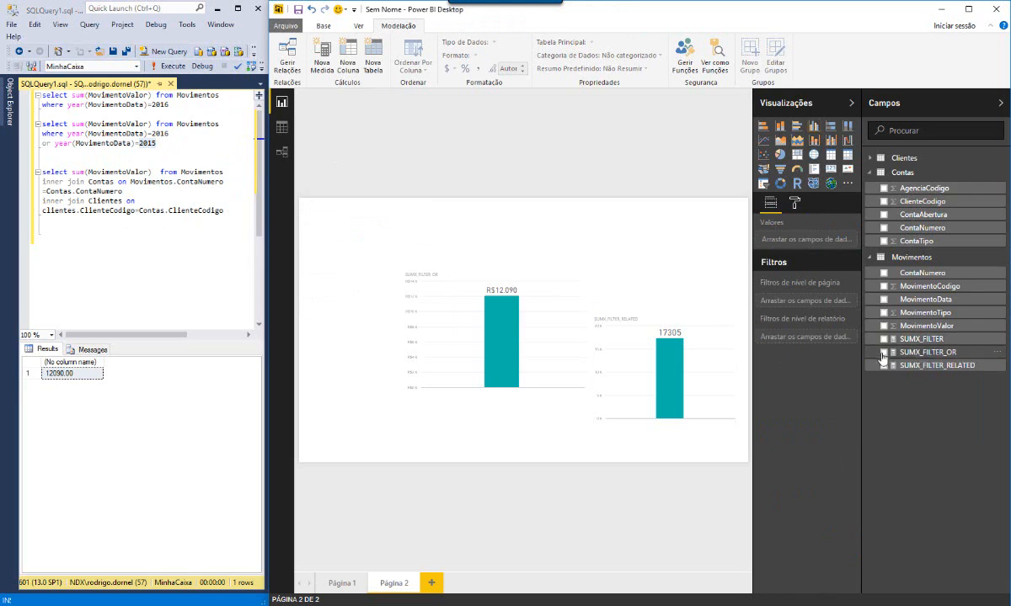
Step: Create a column chart of the SUMX_FILTER_OR measure, and display that measure's formula with its existing labelled chart selected
{"action": "left_click", "coordinate": [883, 353]}
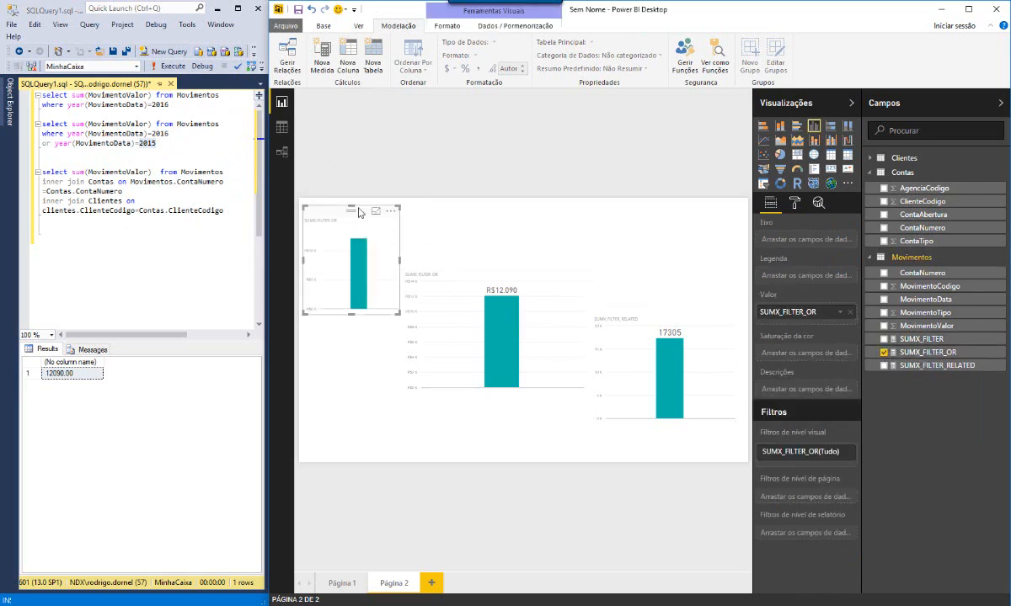
{"action": "left_click", "coordinate": [542, 324]}
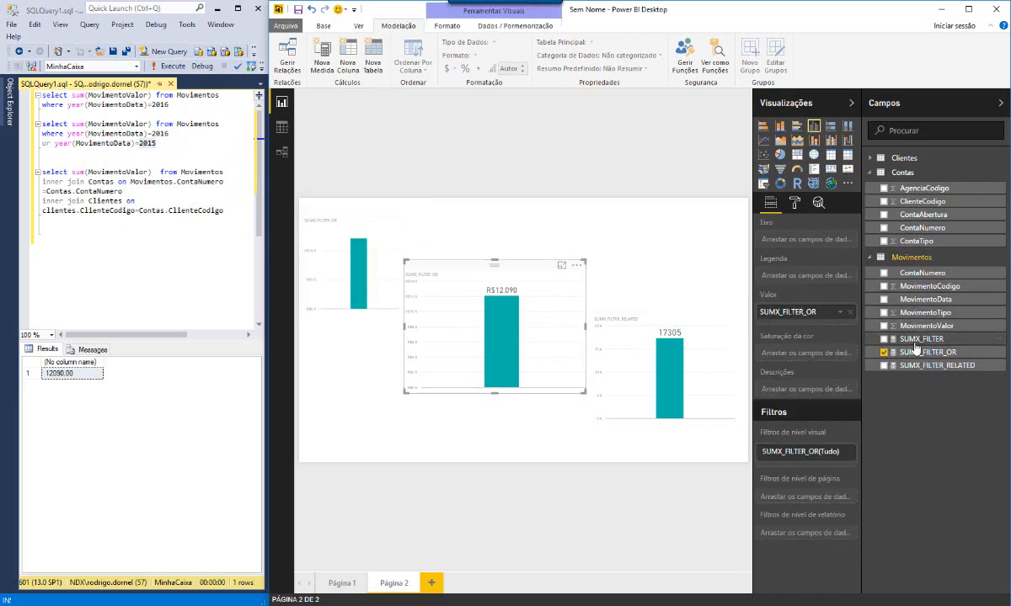
{"action": "left_click", "coordinate": [948, 354]}
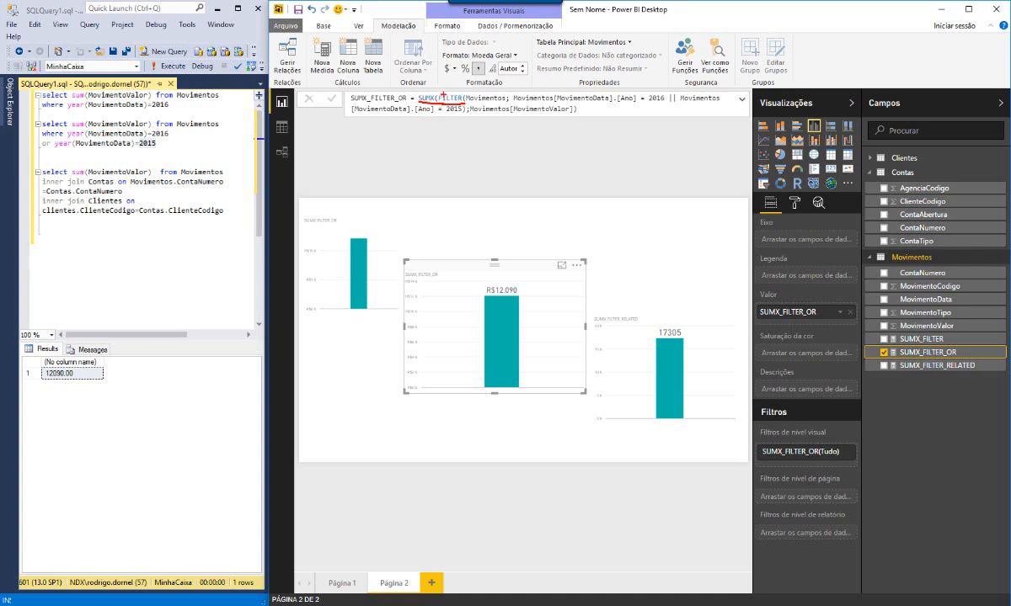
Step: Review the 2016 || 2015 condition in the SUMX_FILTER_OR formula, and highlight the equivalent two-year query in SQL Server Management Studio
{"action": "key", "text": "Escape"}
{"action": "key", "text": "ctrl+2"}
{"action": "left_click_drag", "start_coordinate": [437, 98], "coordinate": [665, 97]}
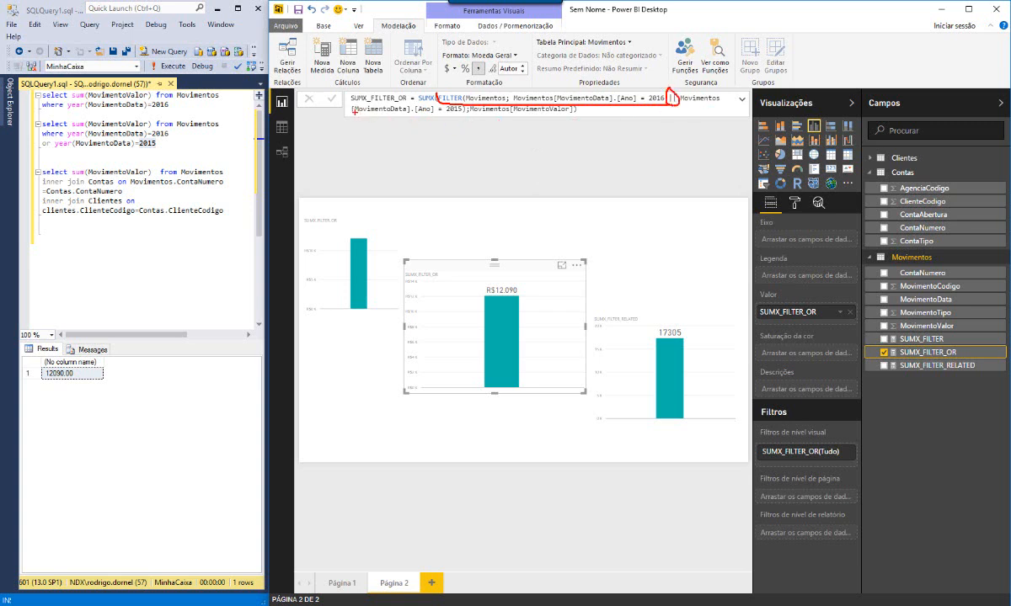
{"action": "left_click_drag", "start_coordinate": [351, 114], "coordinate": [467, 114]}
{"action": "key", "text": "Escape"}
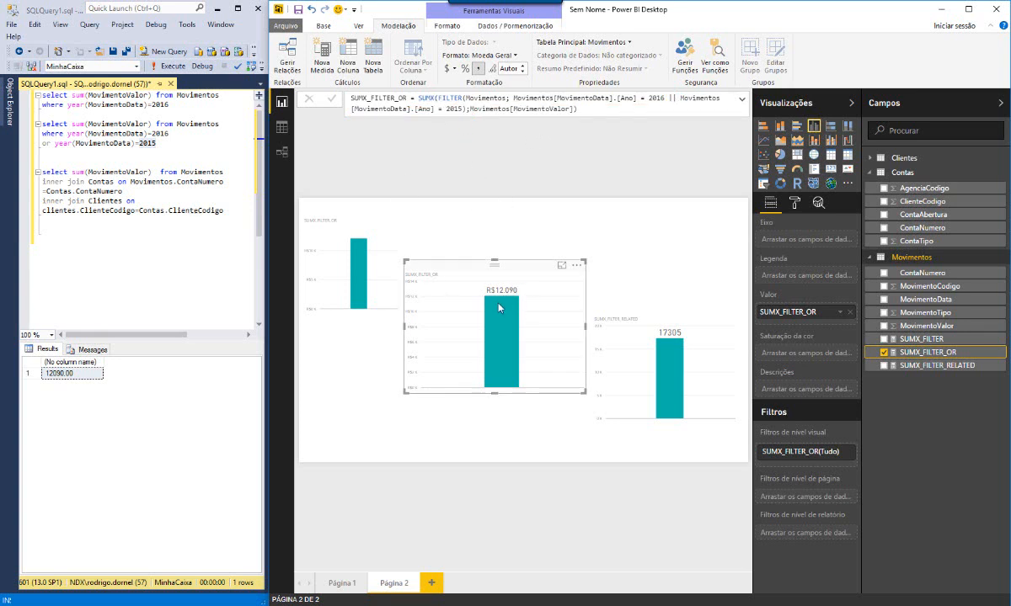
{"action": "left_click", "coordinate": [126, 158]}
{"action": "left_click_drag", "start_coordinate": [157, 144], "coordinate": [42, 124]}
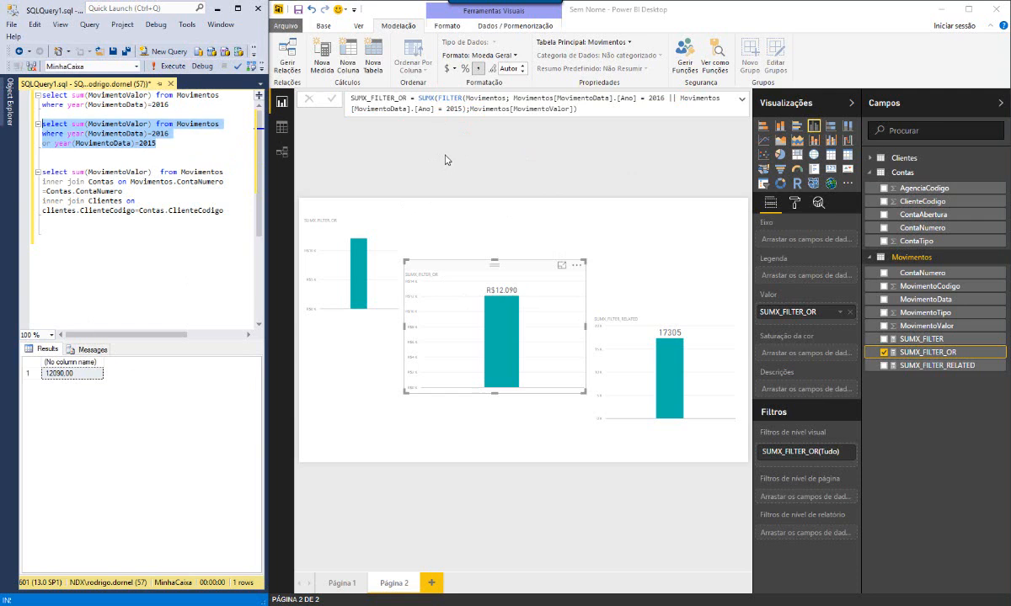
Step: In Power BI Desktop, replace SUMX_FILTER_OR with SUMX_FILTER in the small unlabelled chart, and display the SUMX_FILTER_OR formula again
{"action": "left_click", "coordinate": [358, 214]}
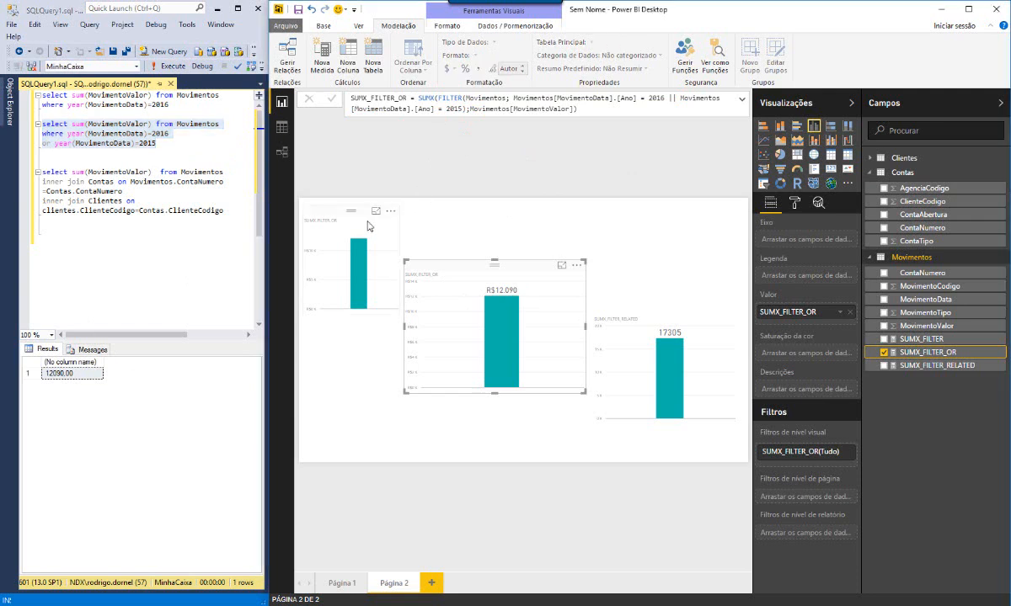
{"action": "left_click", "coordinate": [883, 340]}
{"action": "left_click", "coordinate": [884, 353]}
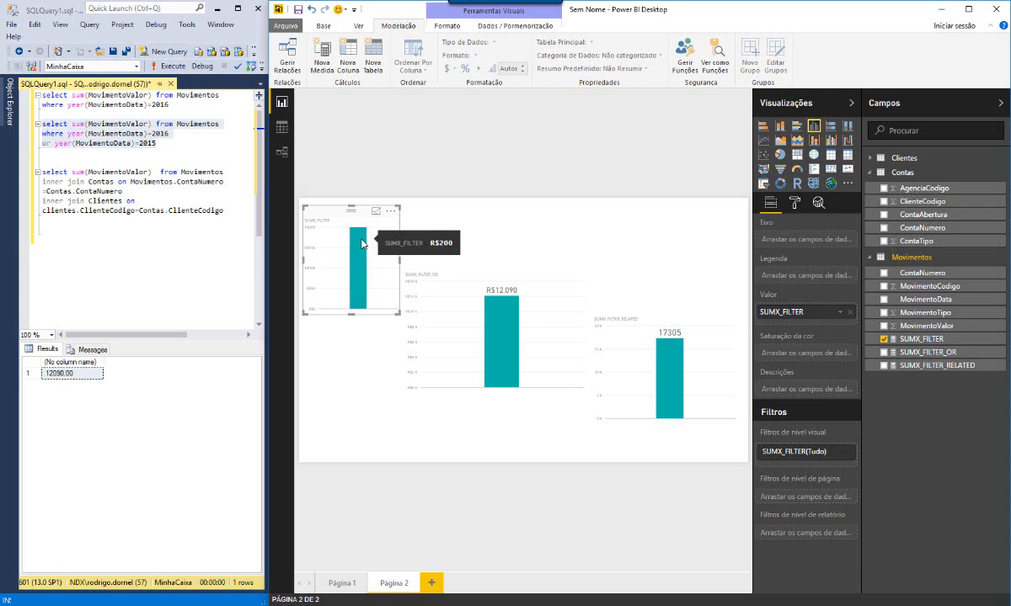
{"action": "left_click", "coordinate": [927, 352]}
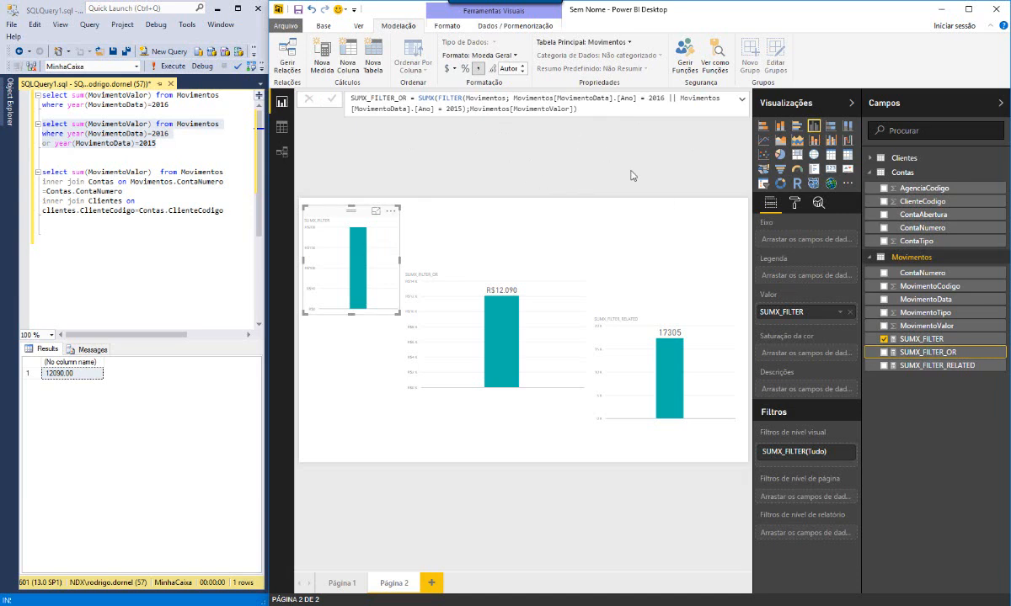
Step: Display the SUMX_FILTER_RELATED measure's formula with its chart selected, and review the RELATED condition on Clientes[ClienteBairro] equal to "CENTRO"
{"action": "left_click", "coordinate": [678, 371]}
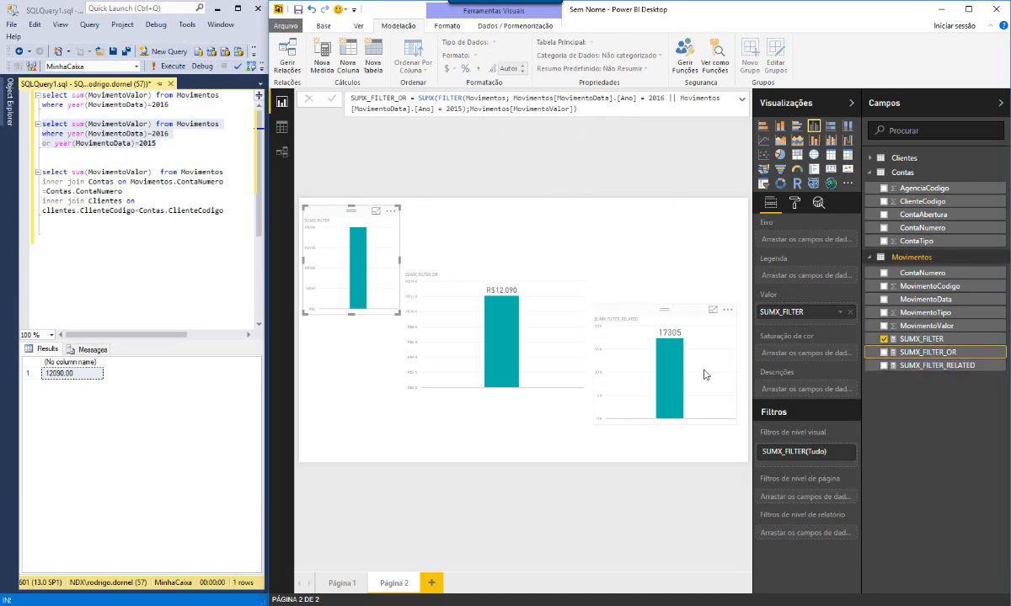
{"action": "left_click", "coordinate": [944, 367]}
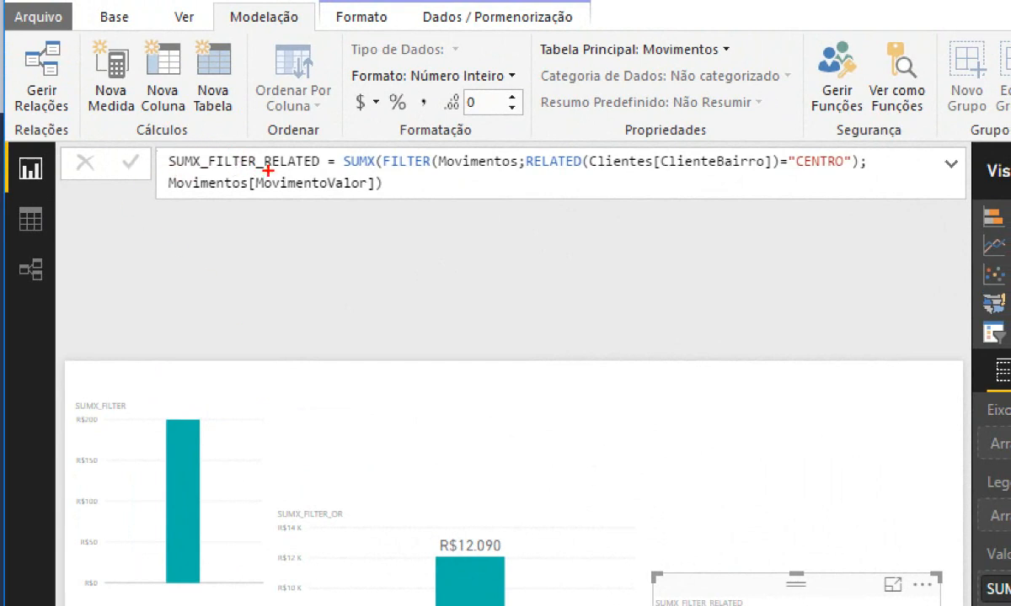
{"action": "left_click_drag", "start_coordinate": [342, 171], "coordinate": [376, 171]}
{"action": "left_click_drag", "start_coordinate": [384, 168], "coordinate": [528, 167]}
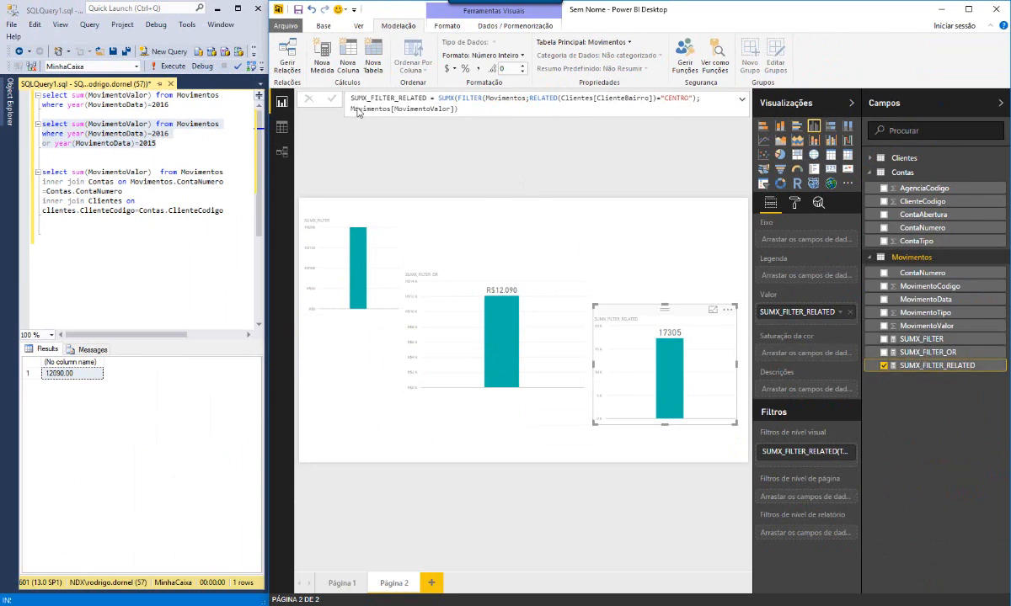
{"action": "left_click", "coordinate": [443, 110]}
{"action": "left_click_drag", "start_coordinate": [531, 95], "coordinate": [702, 135]}
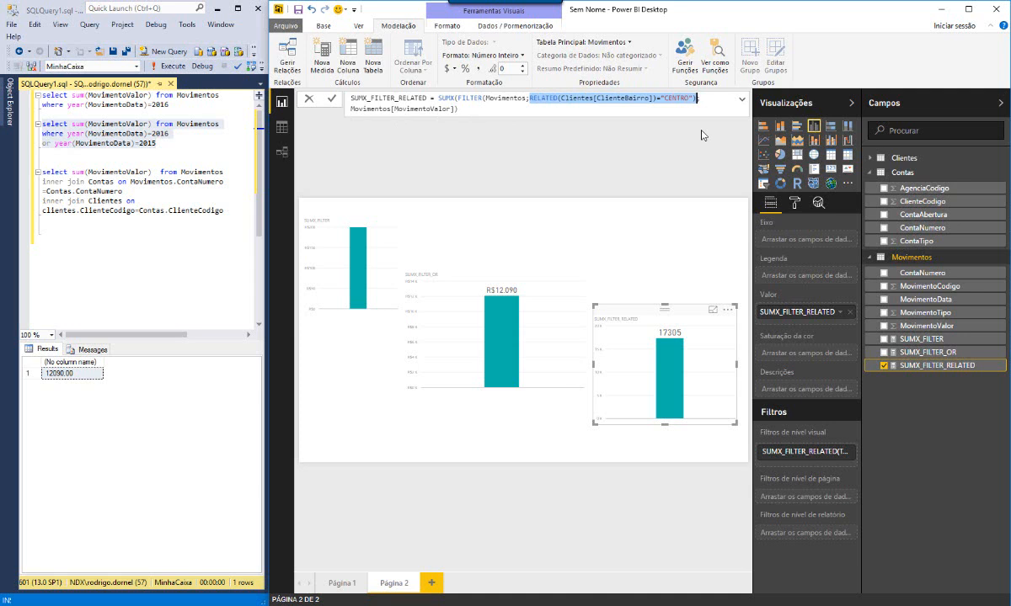
{"action": "left_click", "coordinate": [704, 136]}
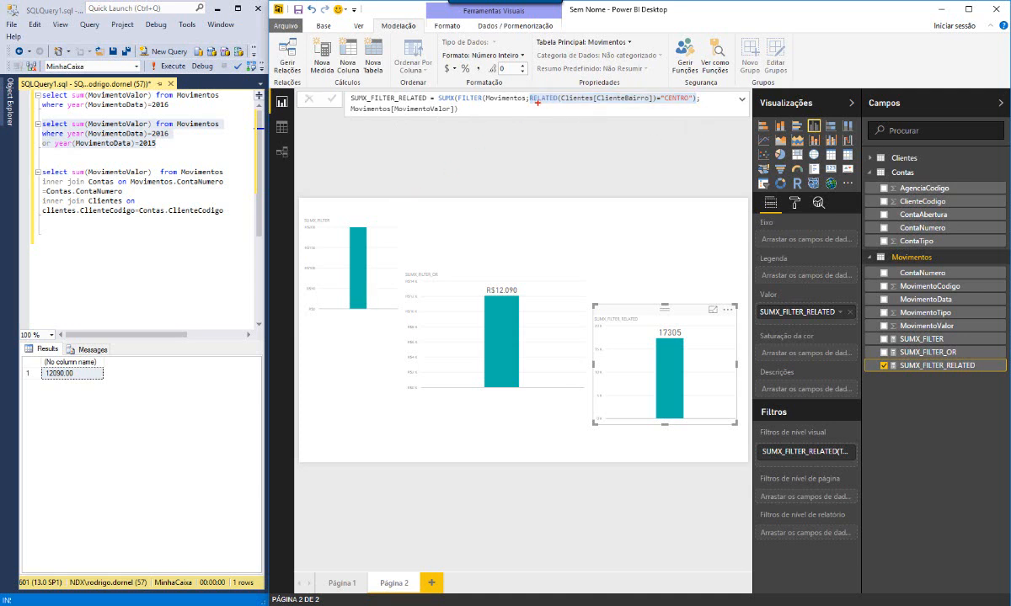
{"action": "left_click_drag", "start_coordinate": [529, 100], "coordinate": [695, 102]}
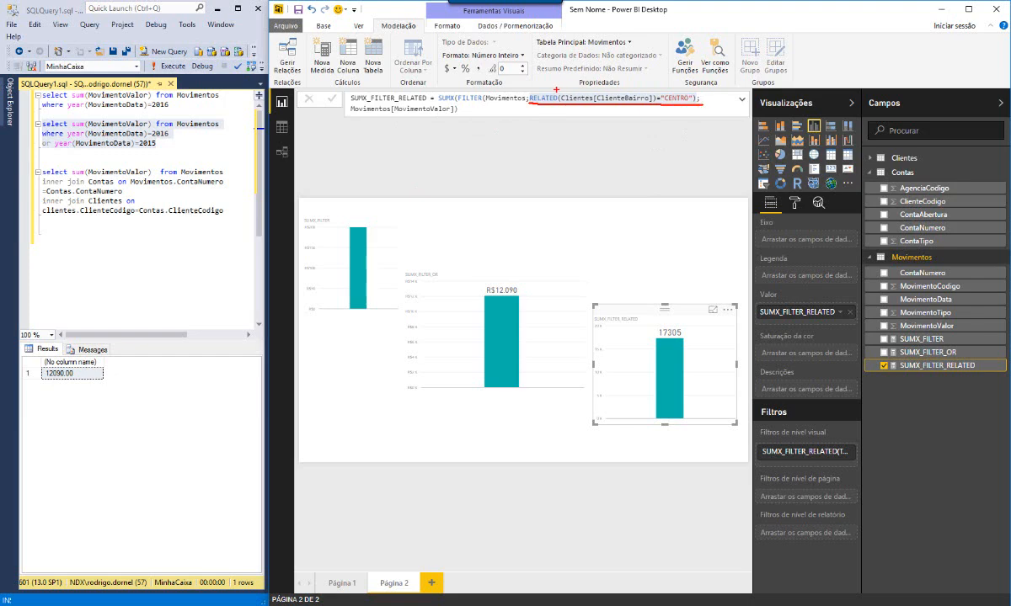
{"action": "mouse_move", "coordinate": [558, 93]}
{"action": "left_mouse_down"}
{"action": "mouse_move", "coordinate": [611, 107]}
{"action": "mouse_move", "coordinate": [661, 98]}
{"action": "mouse_move", "coordinate": [607, 84]}
{"action": "mouse_move", "coordinate": [554, 88]}
{"action": "left_mouse_up"}
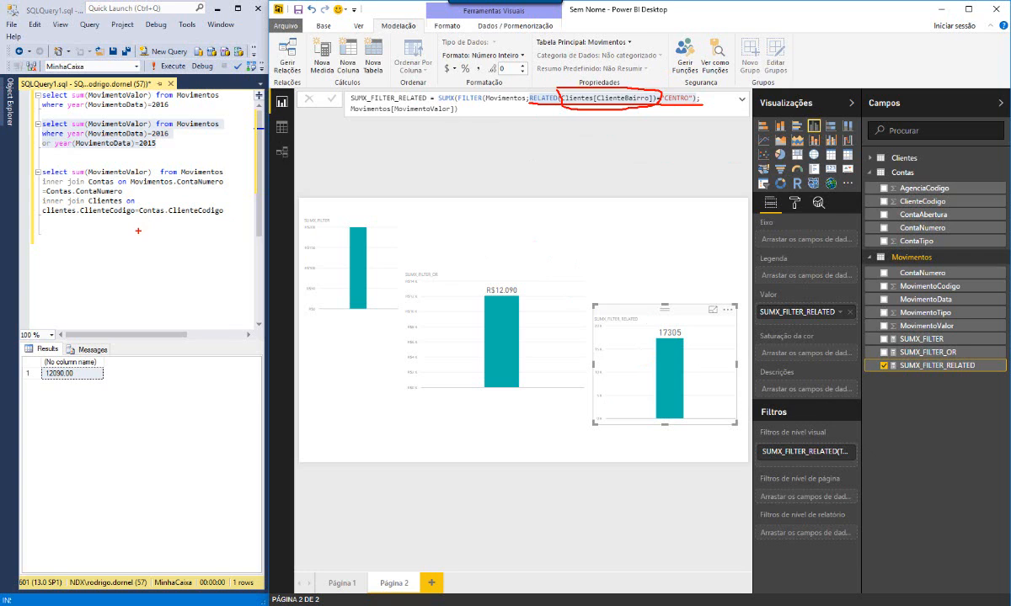
{"action": "key", "text": "Escape"}
Step: In SQL Server Management Studio, add WHERE ClienteBairro='CENTRO' to the query joining Contas and Clientes, and run only that query
{"action": "left_click", "coordinate": [231, 216]}
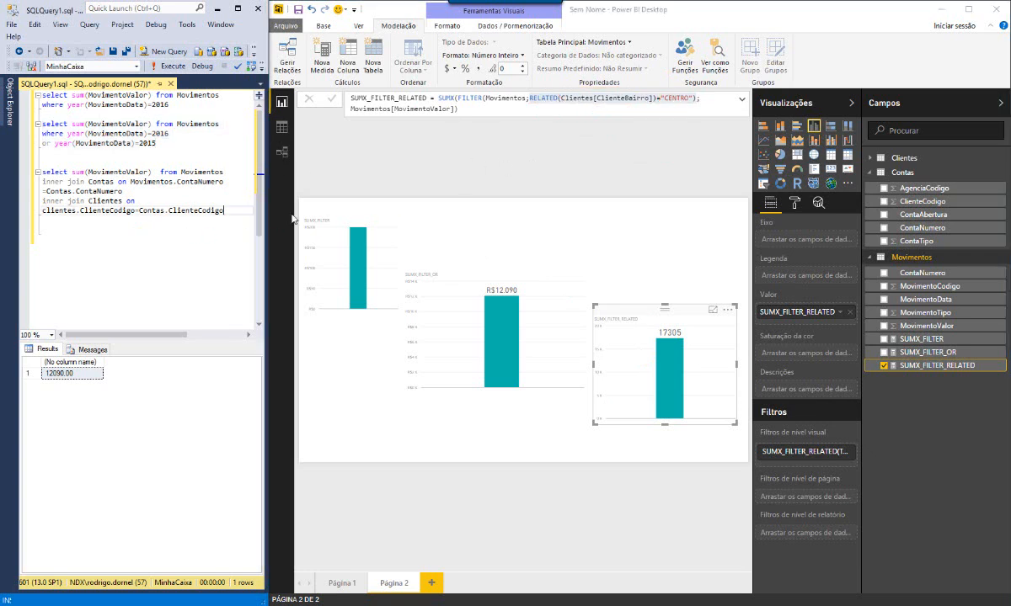
{"action": "key", "text": "Return"}
{"action": "type", "text": "WHERE ClienteBairro"}
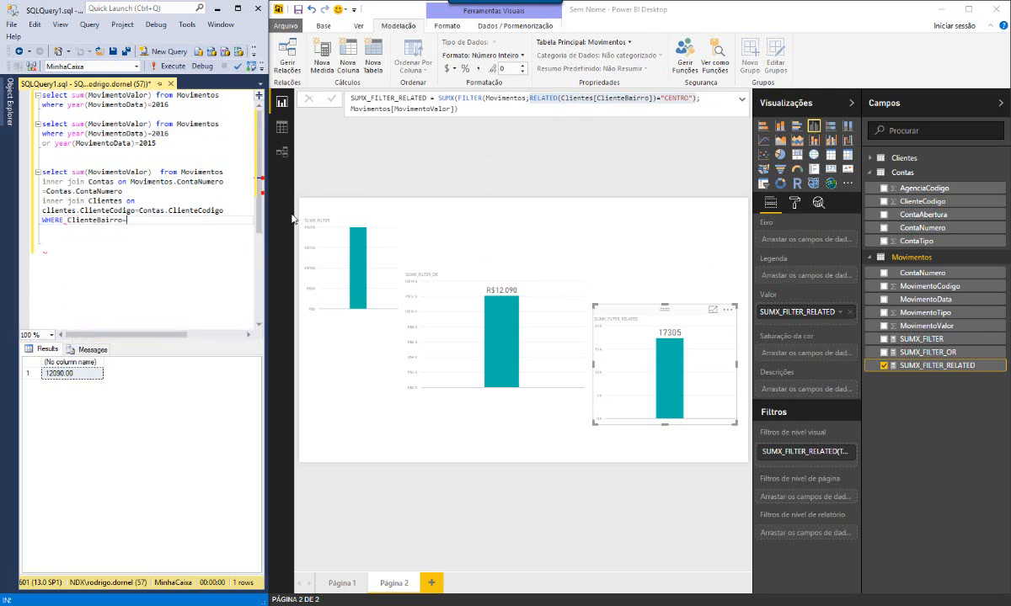
{"action": "type", "text": "='CENTRO"}
{"action": "left_click_drag", "start_coordinate": [163, 219], "coordinate": [26, 161]}
{"action": "left_click", "coordinate": [165, 66]}
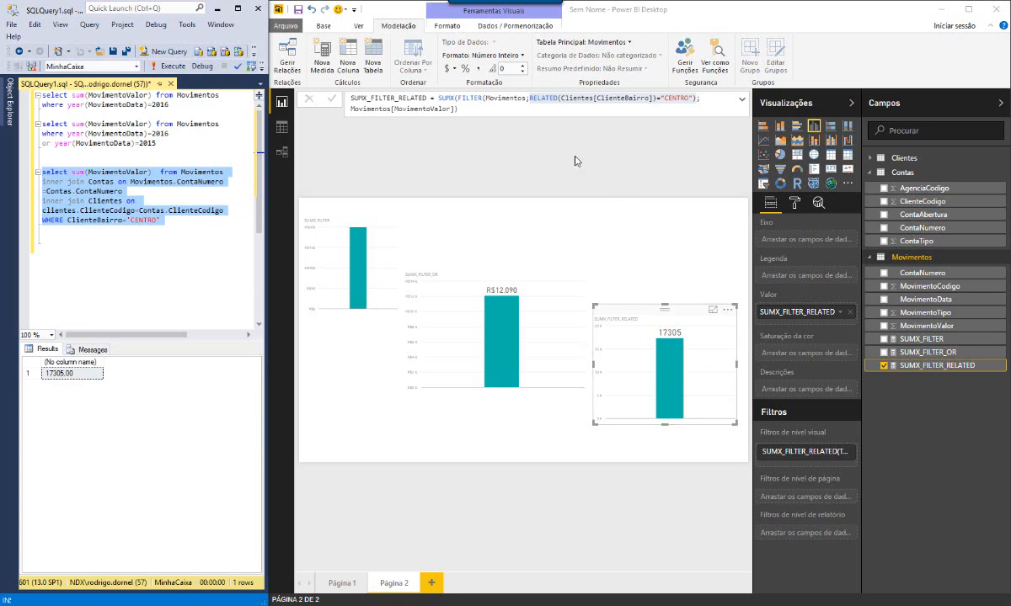
Step: In Power BI Desktop, examine the SUMX_FILTER_RELATED formula's Movimentos[MovimentoValor] argument, its Clientes[ClienteBairro] reference and the "CENTRO" value
{"action": "left_click", "coordinate": [544, 109]}
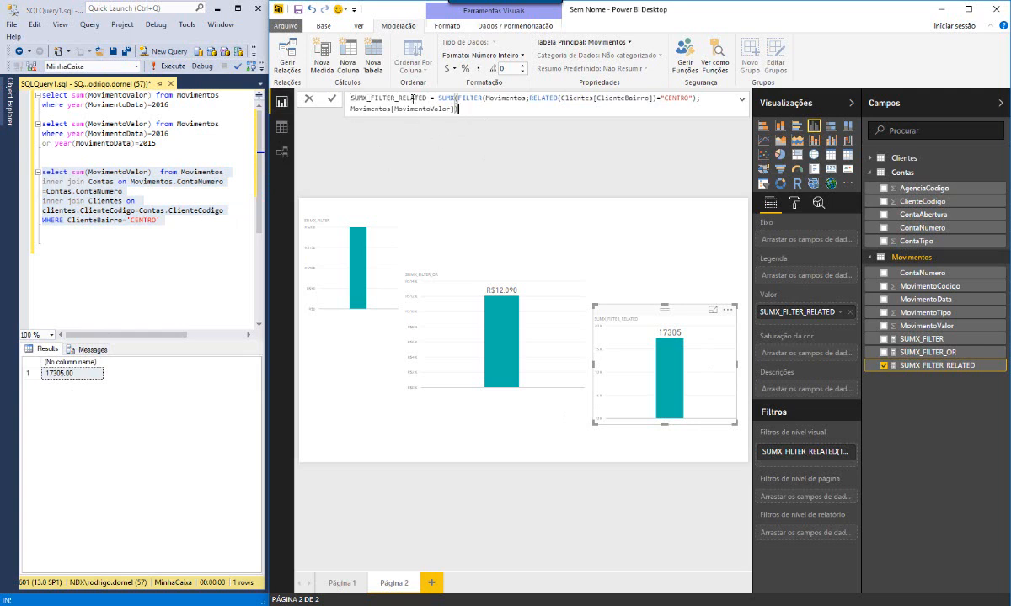
{"action": "double_click", "coordinate": [447, 98]}
{"action": "left_click_drag", "start_coordinate": [459, 98], "coordinate": [461, 108]}
{"action": "left_click", "coordinate": [496, 110]}
{"action": "left_click_drag", "start_coordinate": [451, 109], "coordinate": [329, 110]}
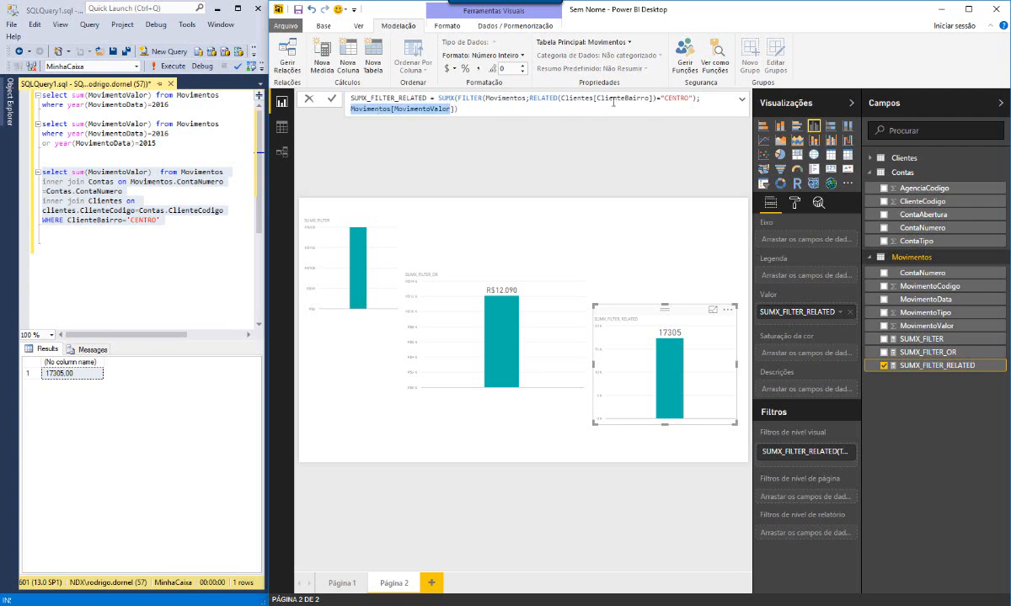
{"action": "left_click_drag", "start_coordinate": [530, 98], "coordinate": [657, 98]}
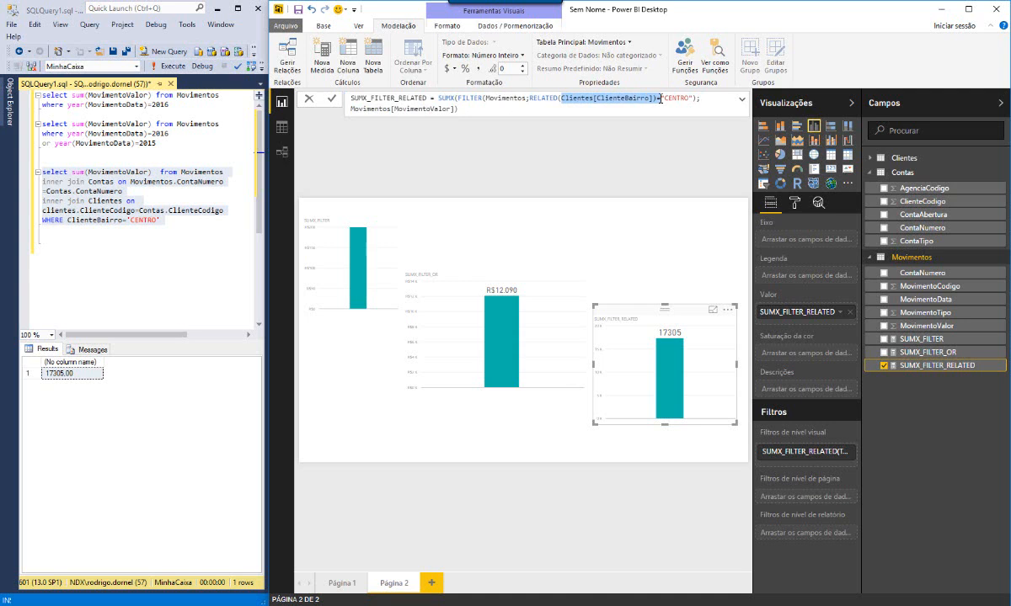
{"action": "double_click", "coordinate": [674, 98]}
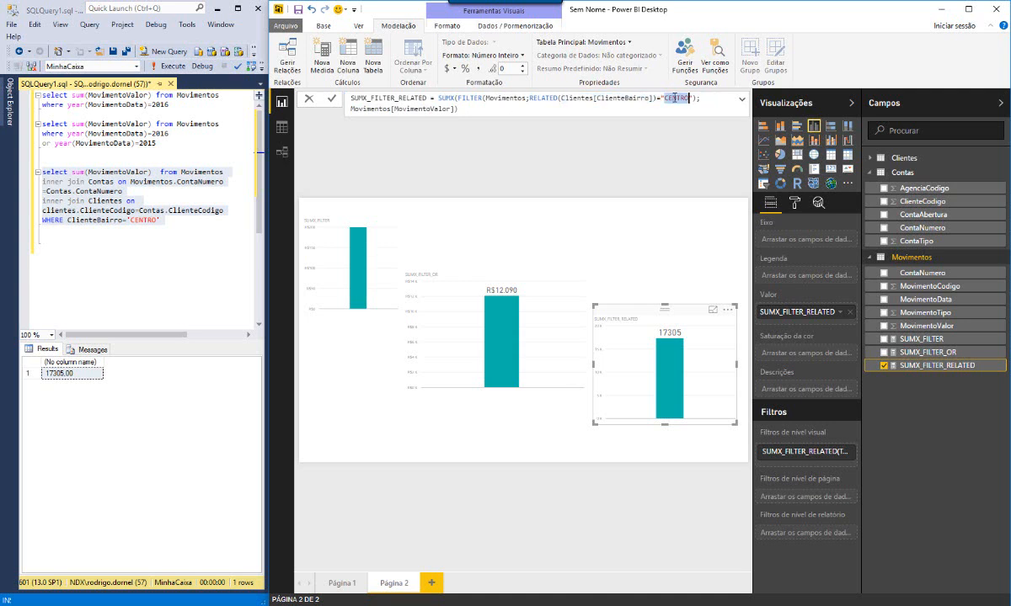
{"action": "left_click", "coordinate": [691, 98]}
{"action": "type", "text": ")"}
Step: Highlight the SUMX, FILTER and RELATED functions in the SUMX_FILTER_RELATED formula to review the role of each
{"action": "double_click", "coordinate": [446, 98]}
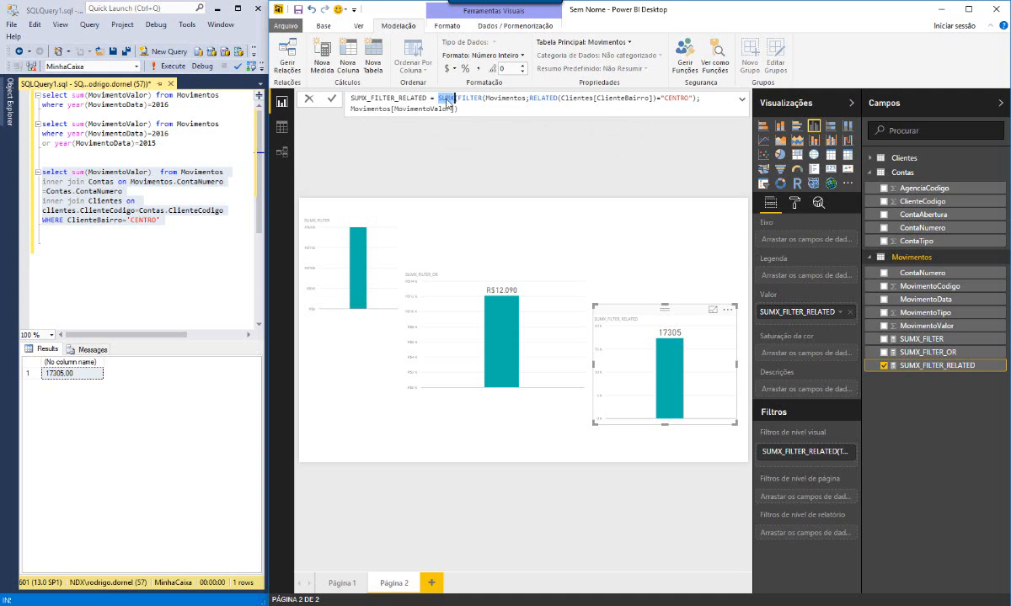
{"action": "double_click", "coordinate": [470, 98]}
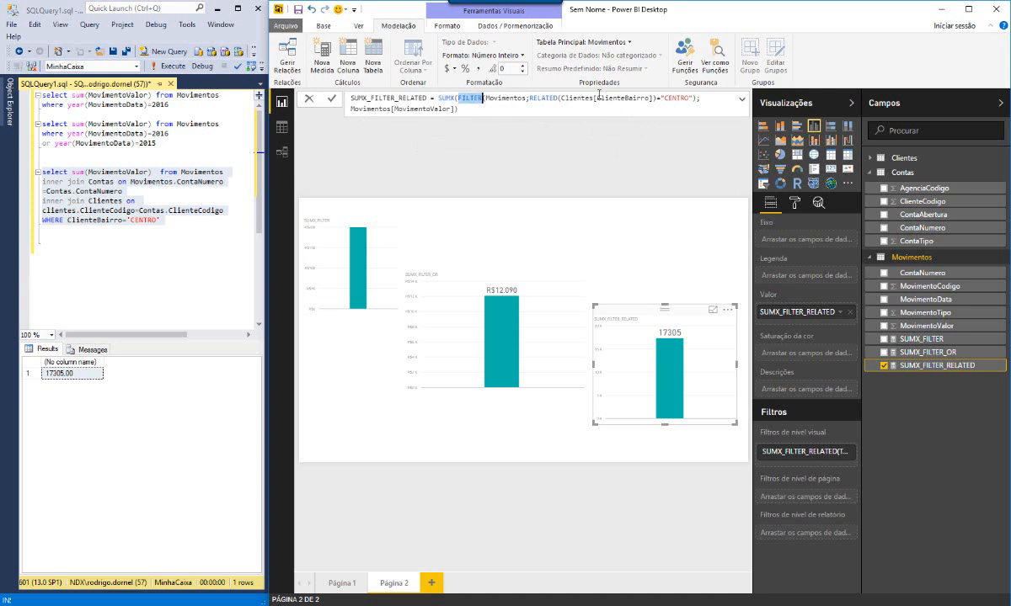
{"action": "double_click", "coordinate": [577, 98]}
{"action": "double_click", "coordinate": [542, 98]}
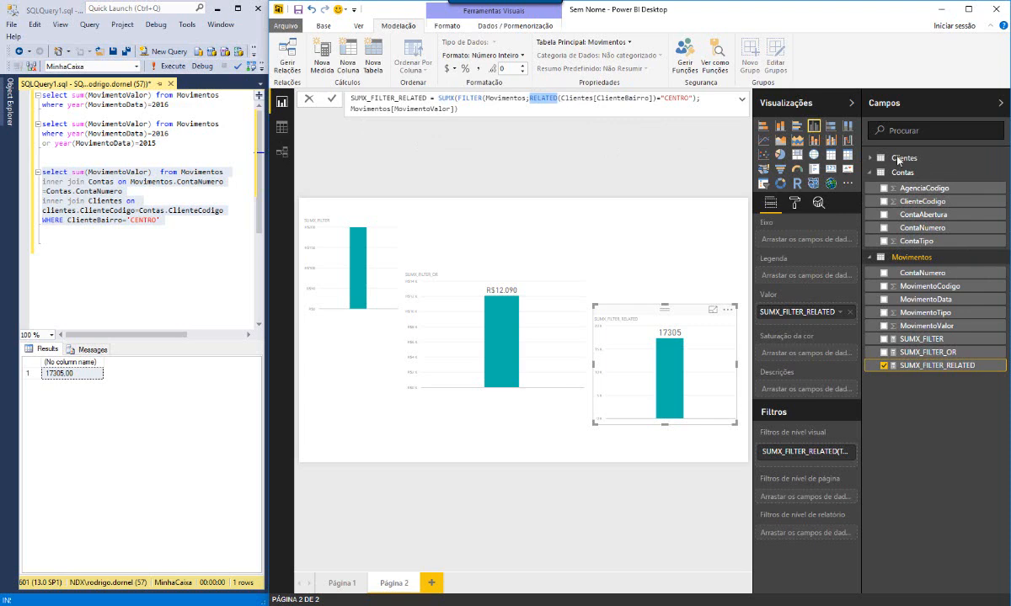
Step: Expand the Clientes table to view its fields, and display the SUMX_FILTER_RELATED measure's formula again
{"action": "left_click", "coordinate": [870, 159]}
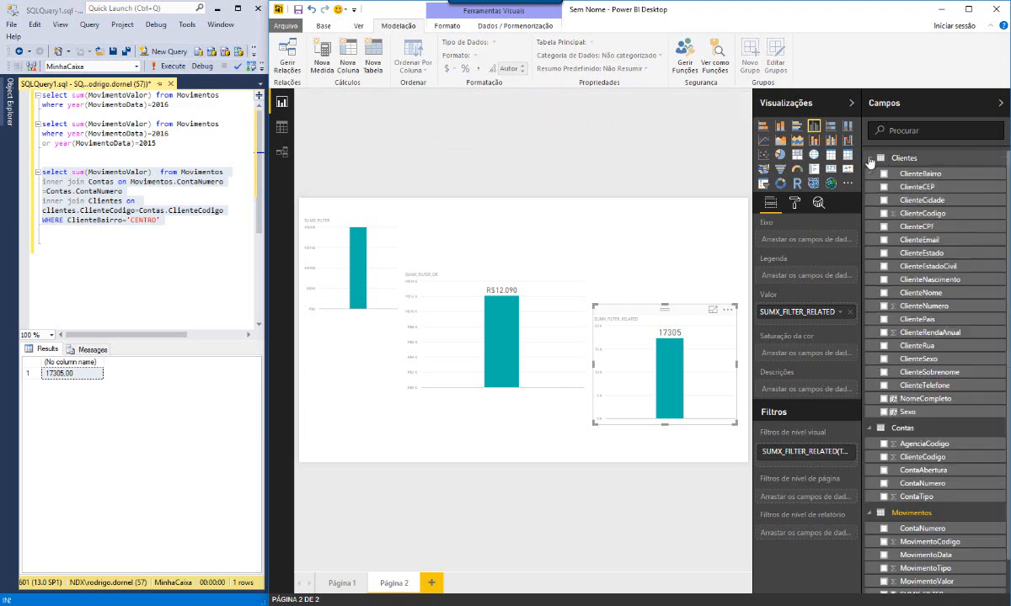
{"action": "left_click", "coordinate": [870, 159]}
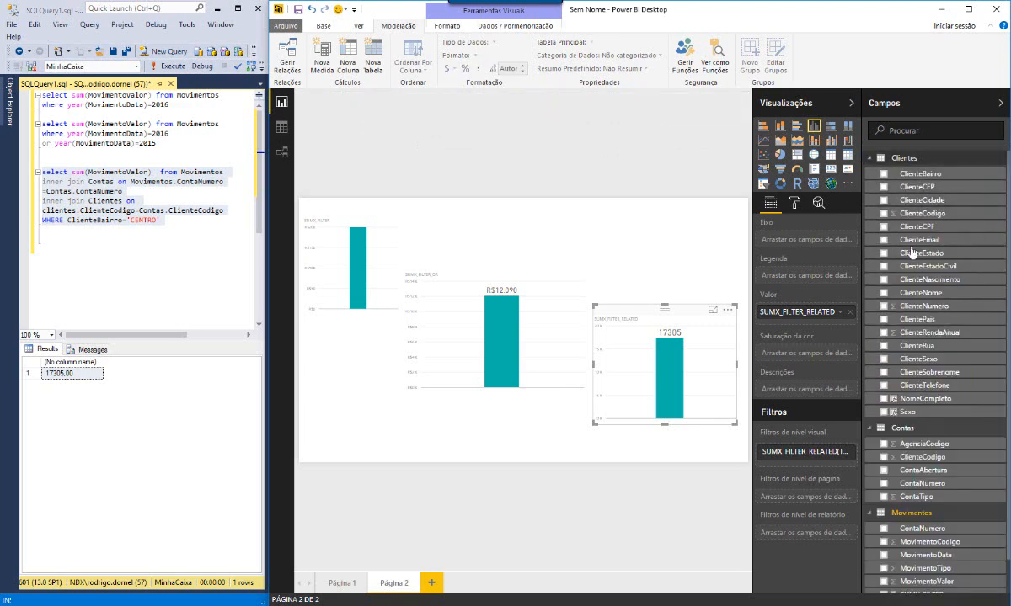
{"action": "scroll", "coordinate": [939, 539], "scroll_direction": "down", "scroll_amount": 1}
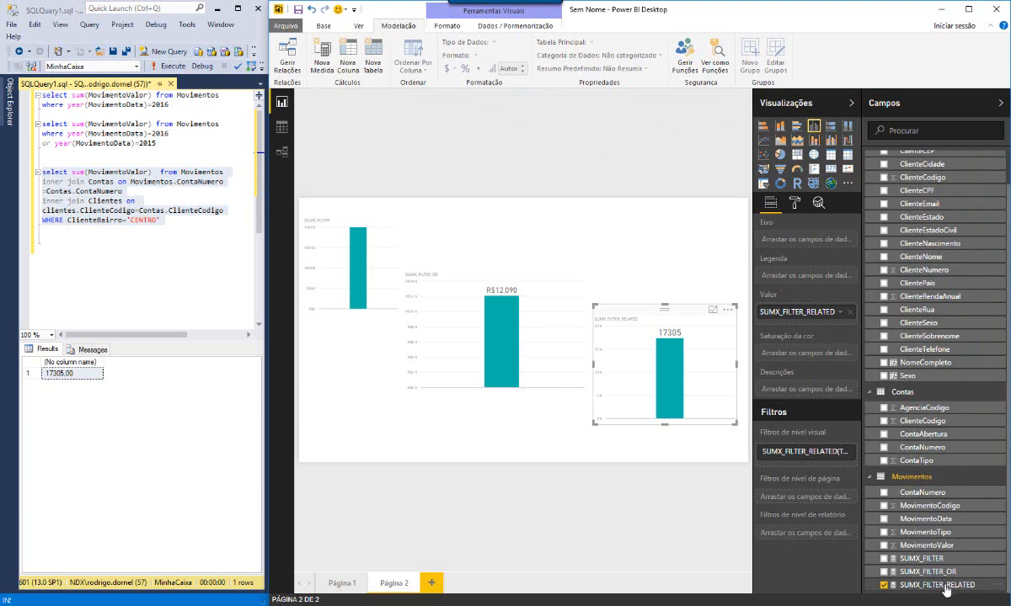
{"action": "left_click", "coordinate": [942, 586]}
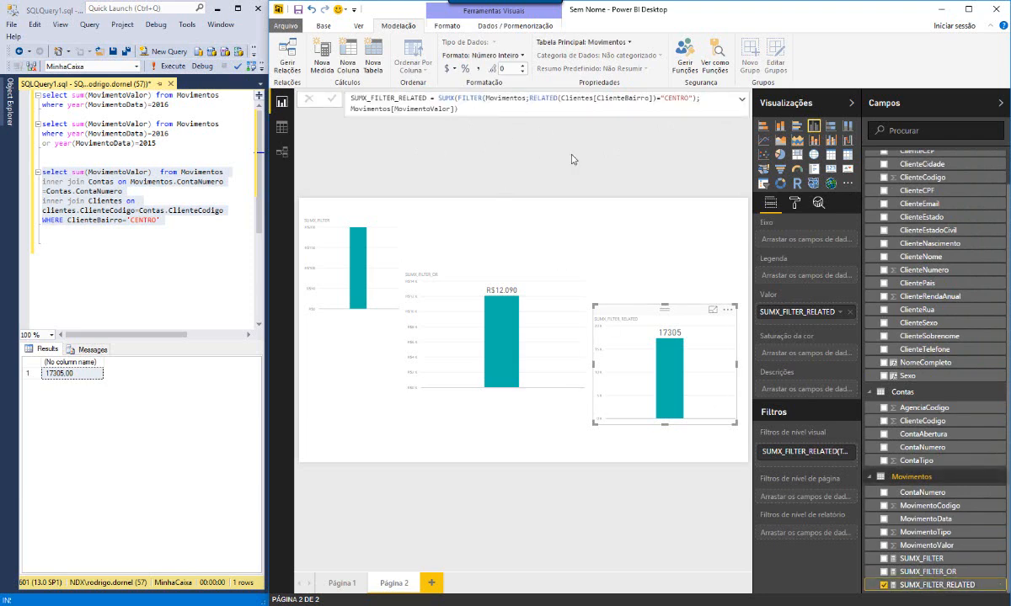